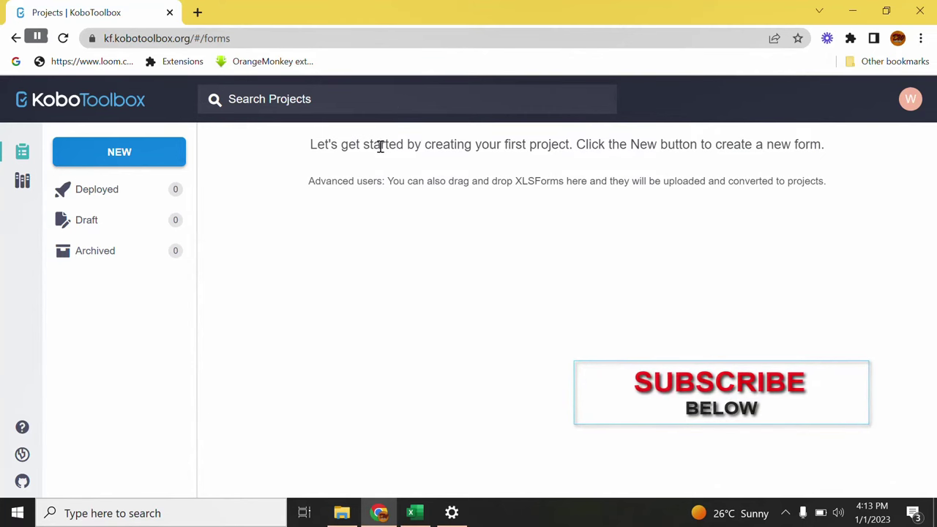
Start creating a new KoboToolbox project to show its source options, and switch to the water_points_project workbook in Excel.
left_click(126, 159)
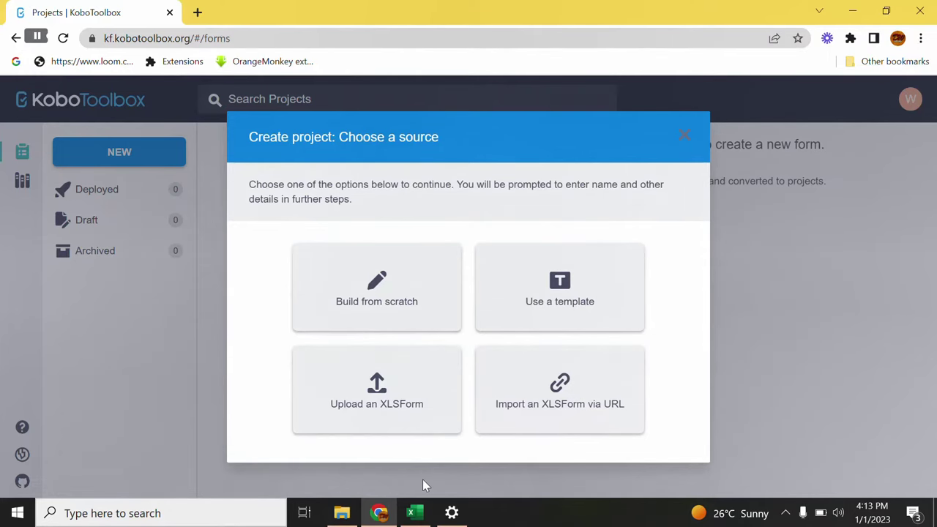
left_click(414, 512)
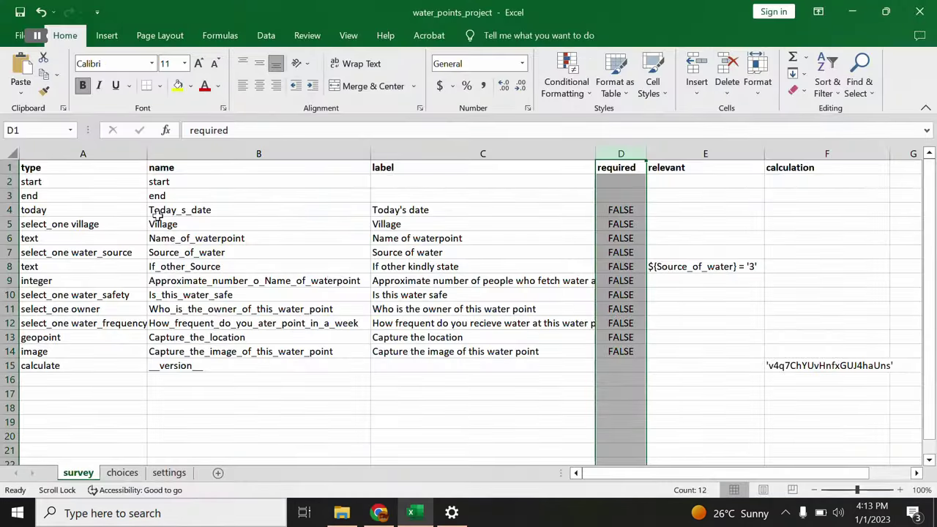
Examine the workbook's survey and choices sheets, including the survey sheet's type, name, label and required columns.
left_click(200, 153)
left_click(96, 172)
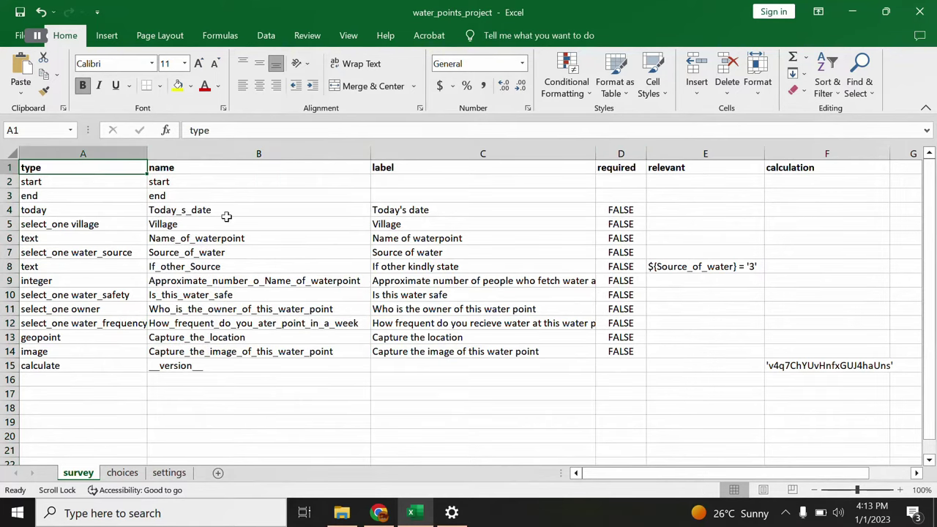
left_click(80, 390)
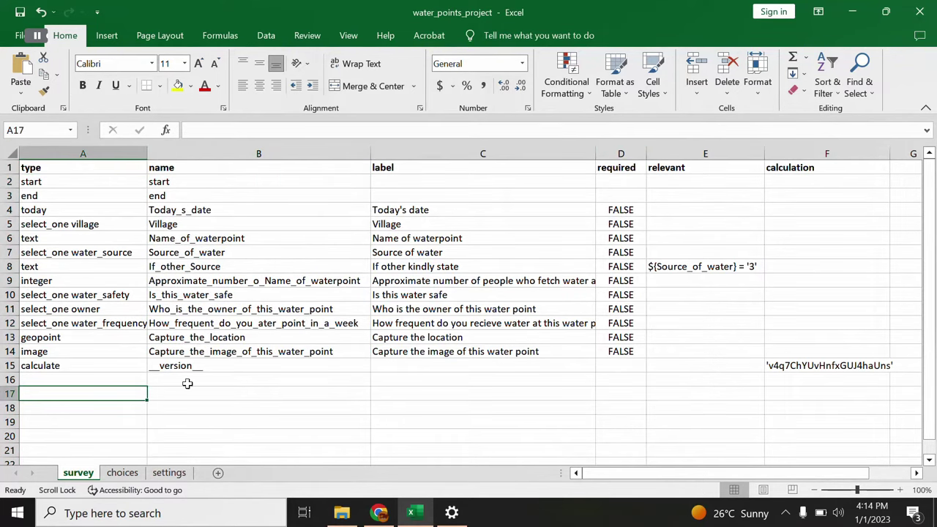
left_click(178, 408)
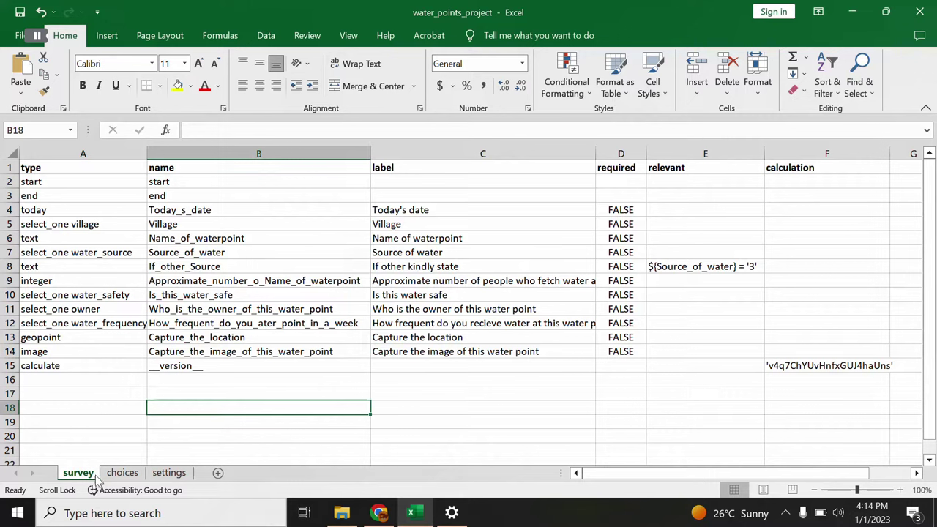
left_click(122, 473)
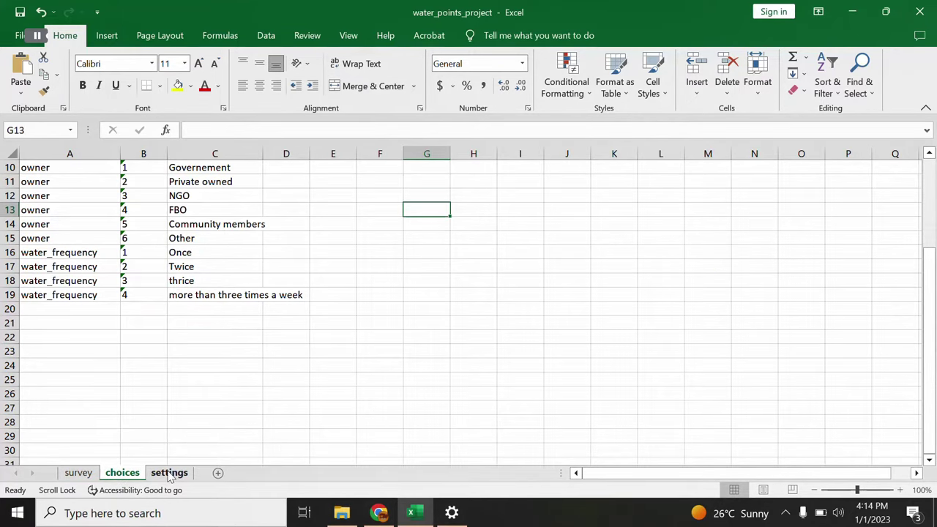
left_click(78, 473)
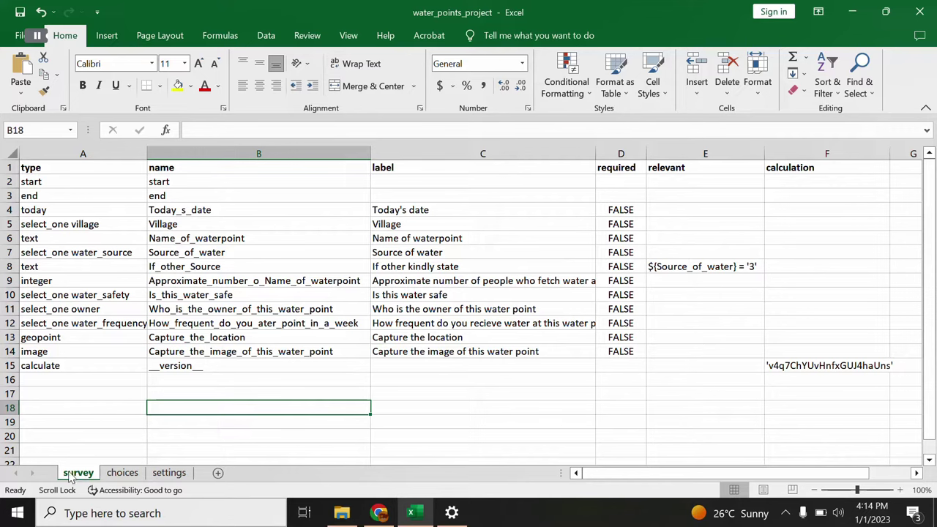
left_click(126, 475)
left_click(164, 473)
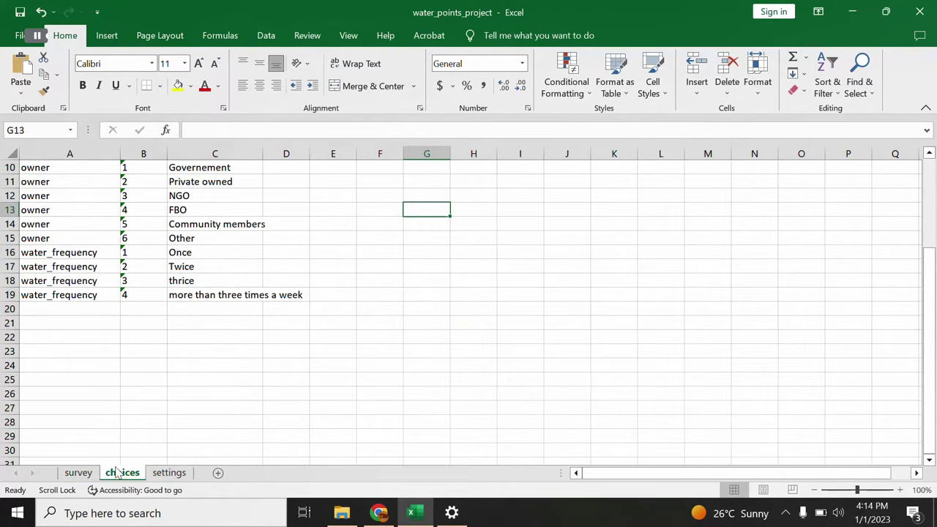
left_click(79, 473)
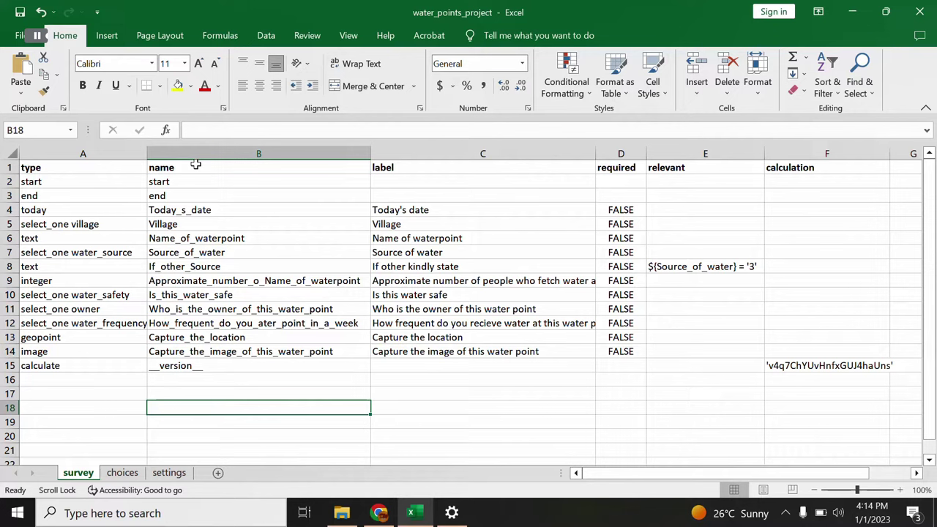
left_click_drag(42, 169, 544, 407)
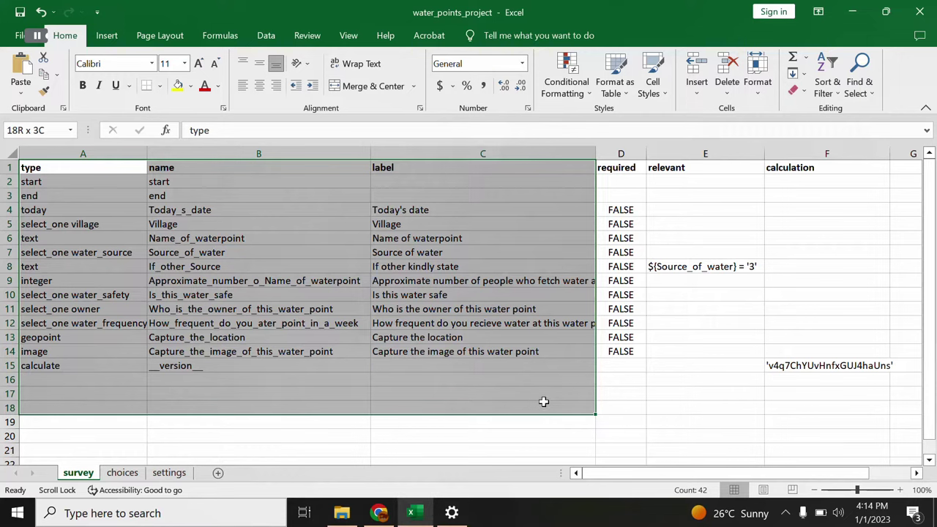
left_click_drag(544, 401, 544, 401)
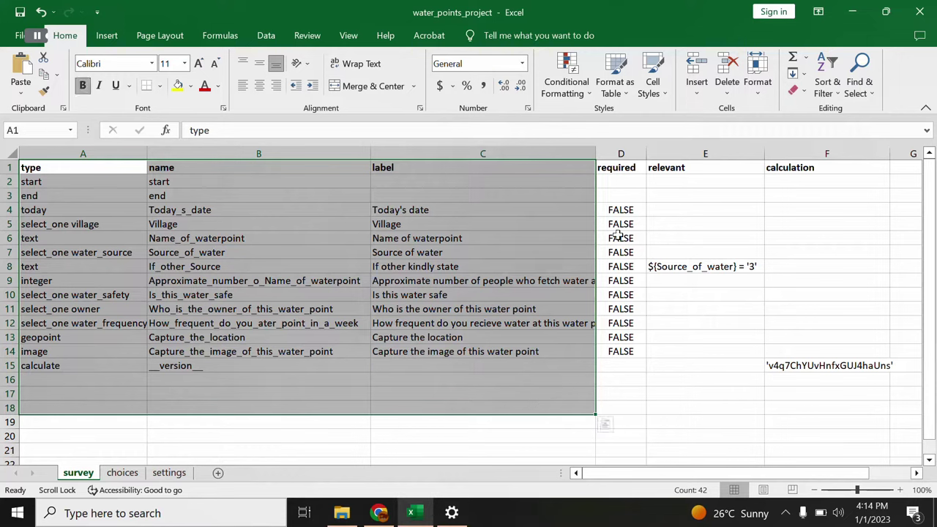
left_click(623, 155)
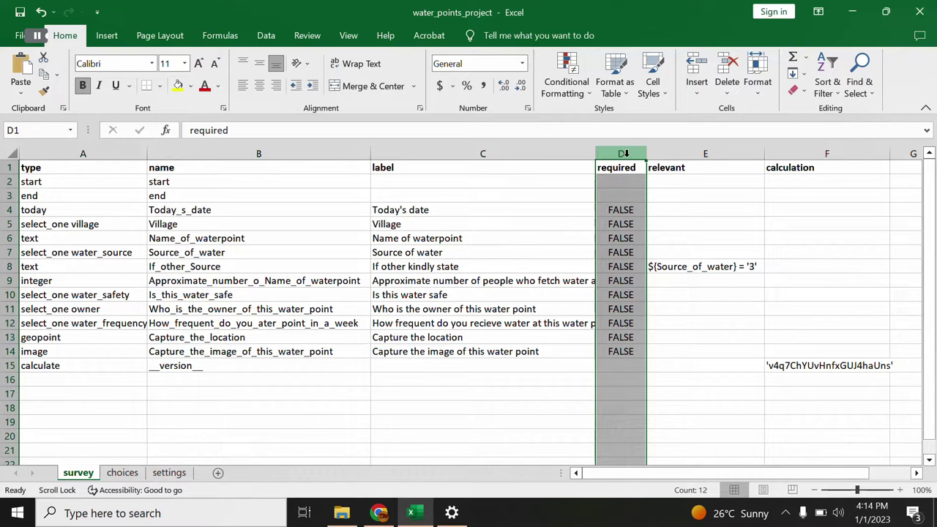
left_click(624, 153)
Set the required value of the Today's date question in cell D4 to TRUE.
left_click(626, 210)
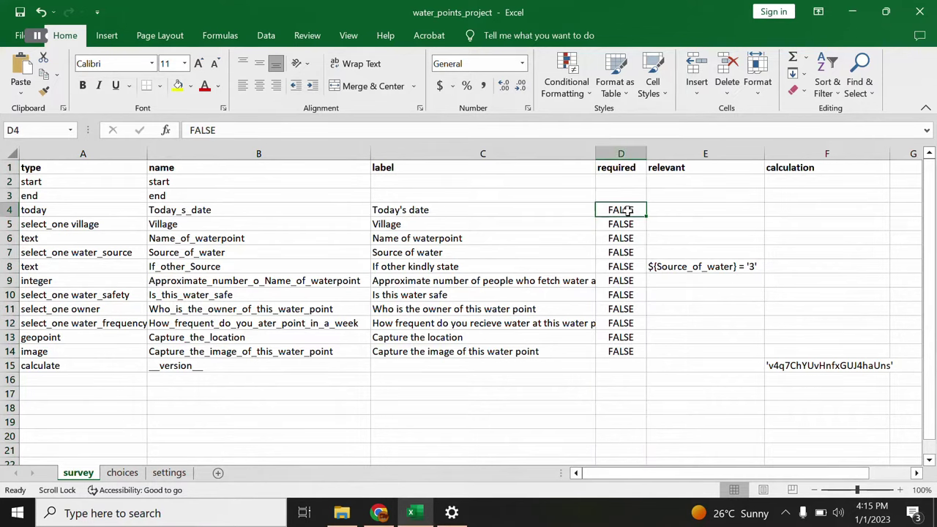
type("T")
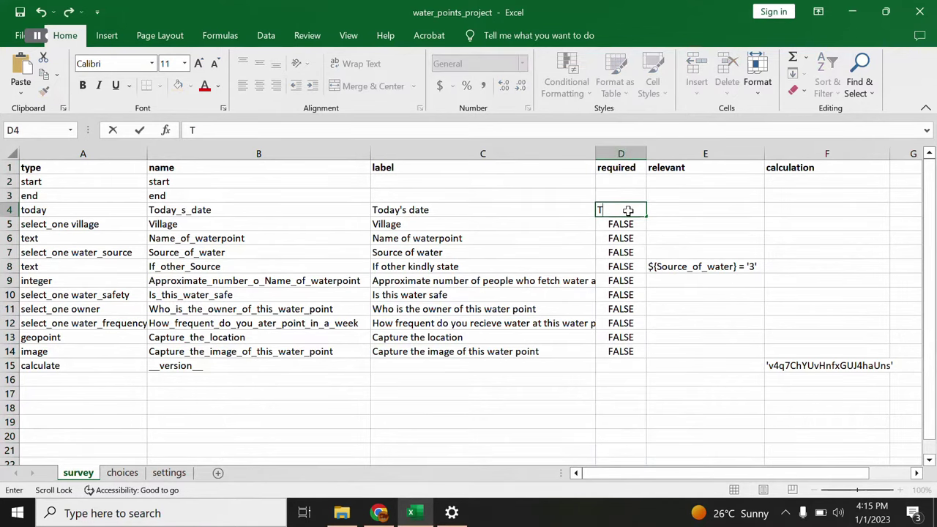
type("uue")
left_click(621, 267)
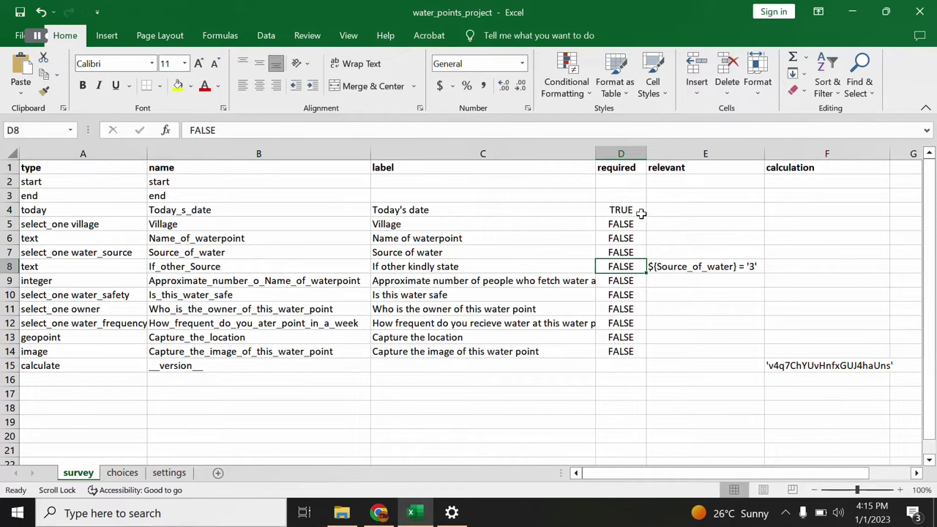
Change the required value of the Today's date question in cell D4 back to FALSE.
left_click(641, 214)
left_click(641, 223)
left_click(644, 214)
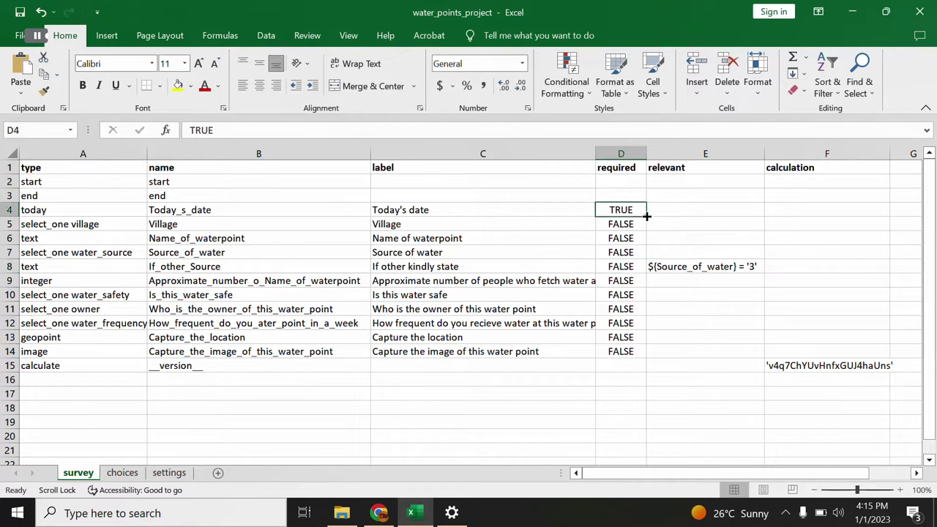
type("False")
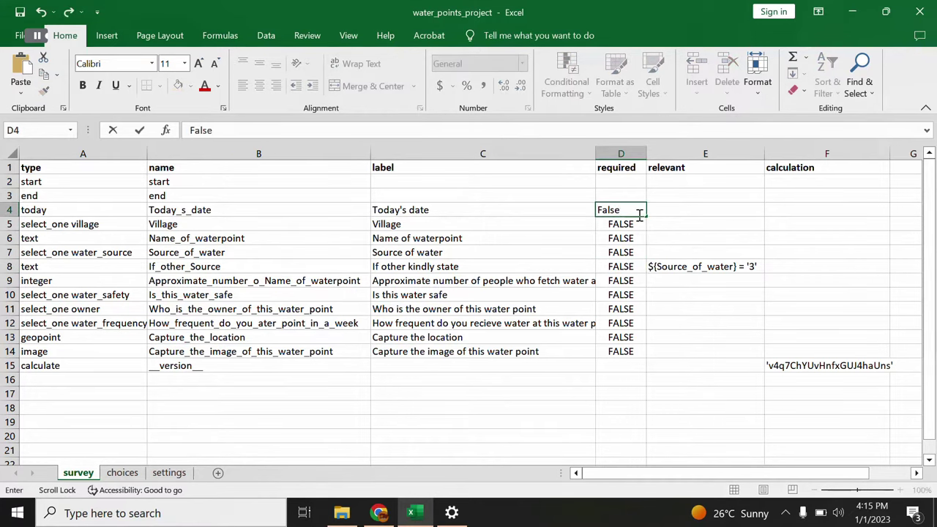
left_click(685, 210)
Examine the relevant condition for If_other_Source, the corresponding water_source option on the choices sheet, and the survey sheet's calculation column.
left_click(678, 233)
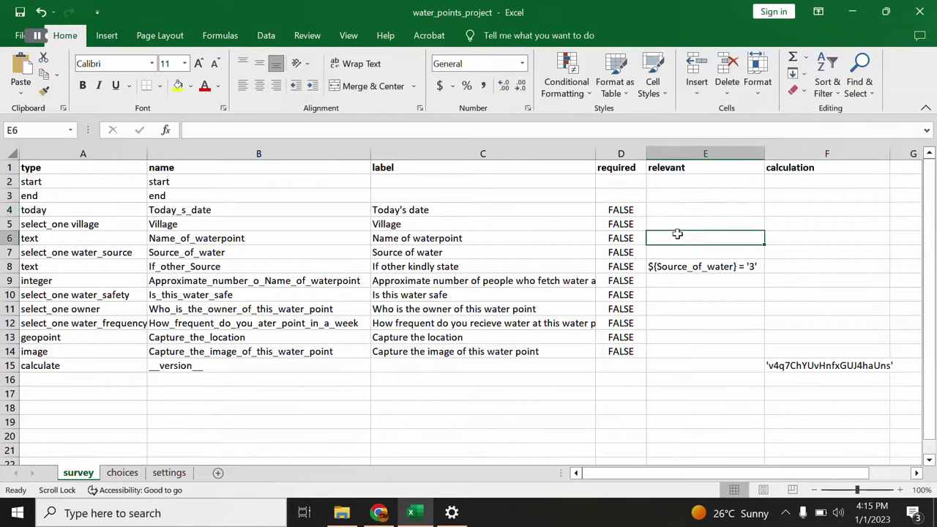
left_click(673, 252)
left_click(668, 238)
left_click(122, 473)
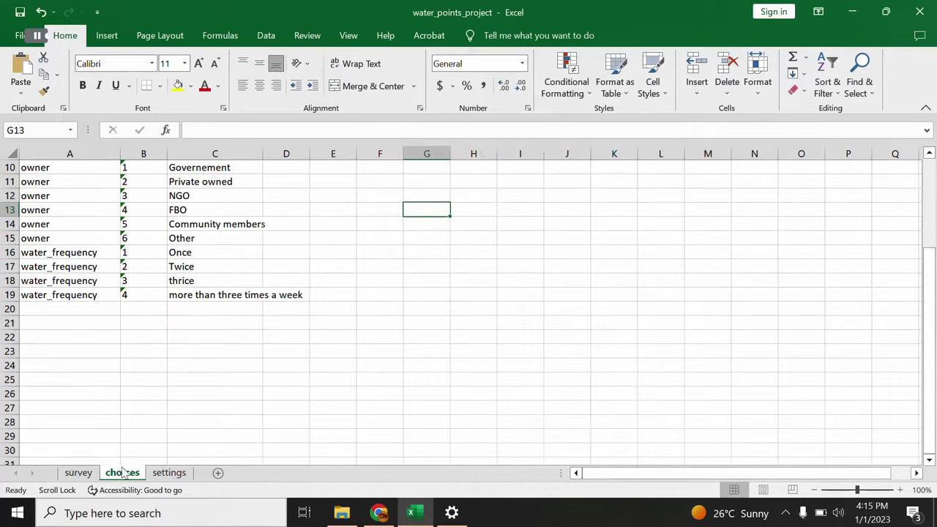
scroll(123, 249, "up", 3)
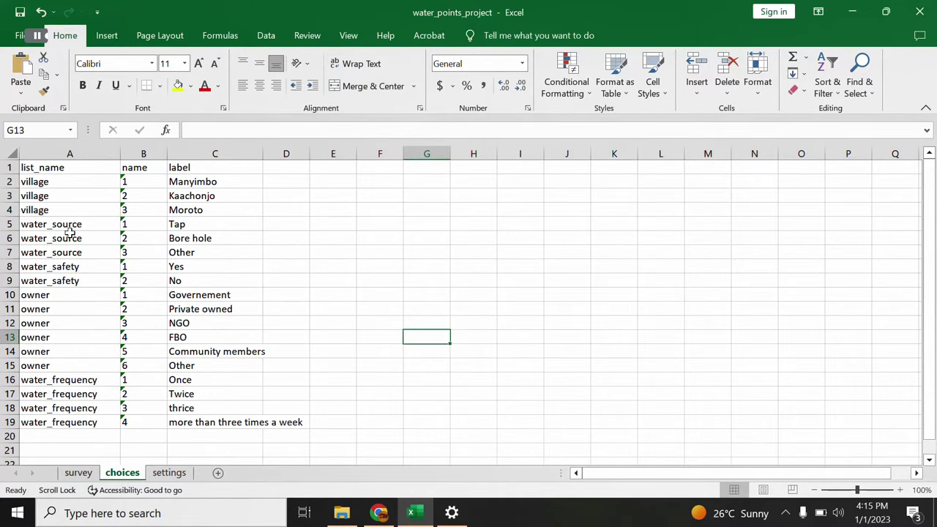
left_click(9, 251)
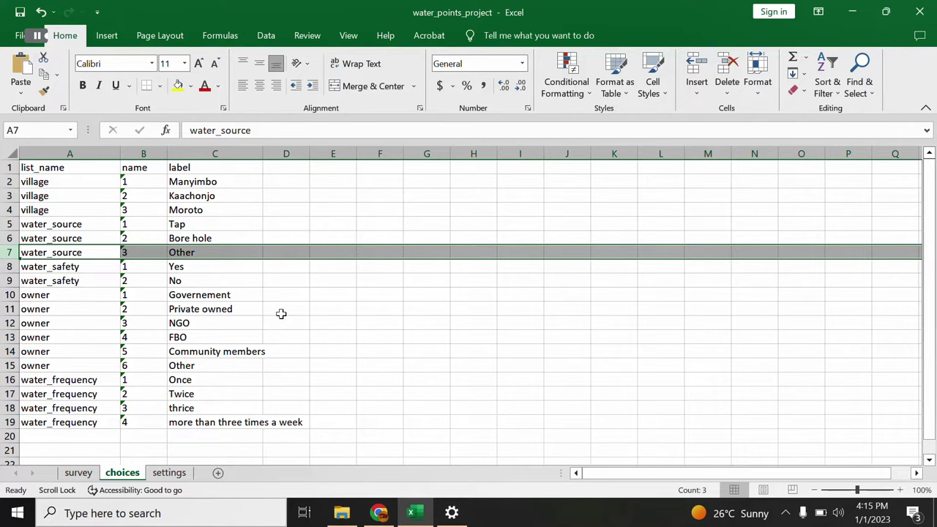
left_click(82, 473)
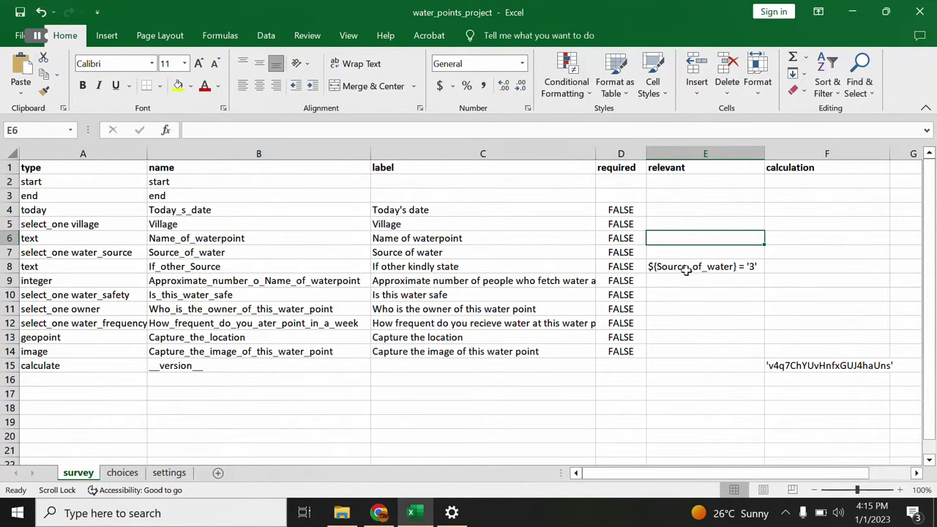
left_click(685, 269)
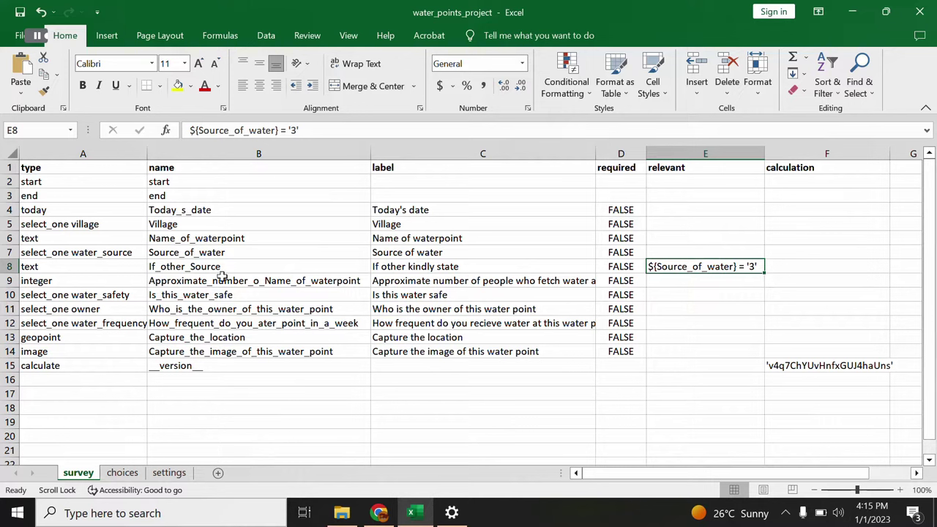
left_click(795, 212)
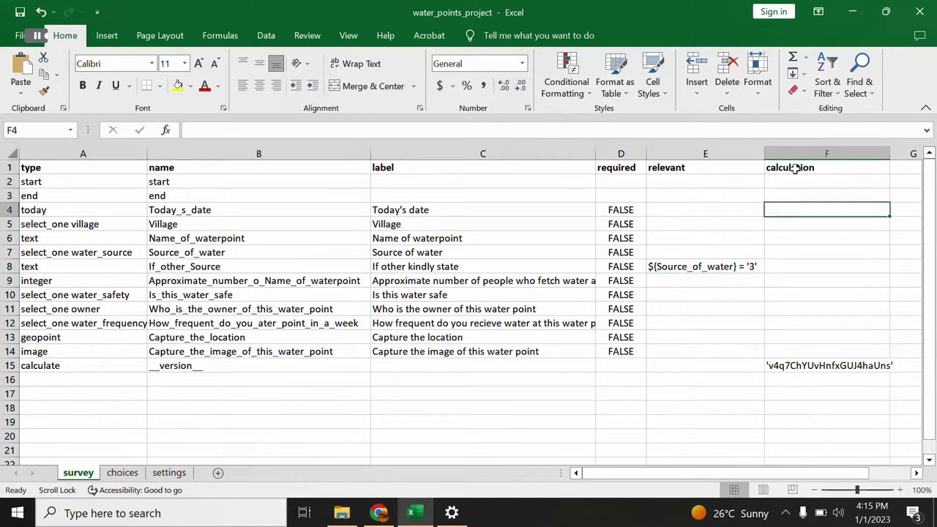
left_click(798, 153)
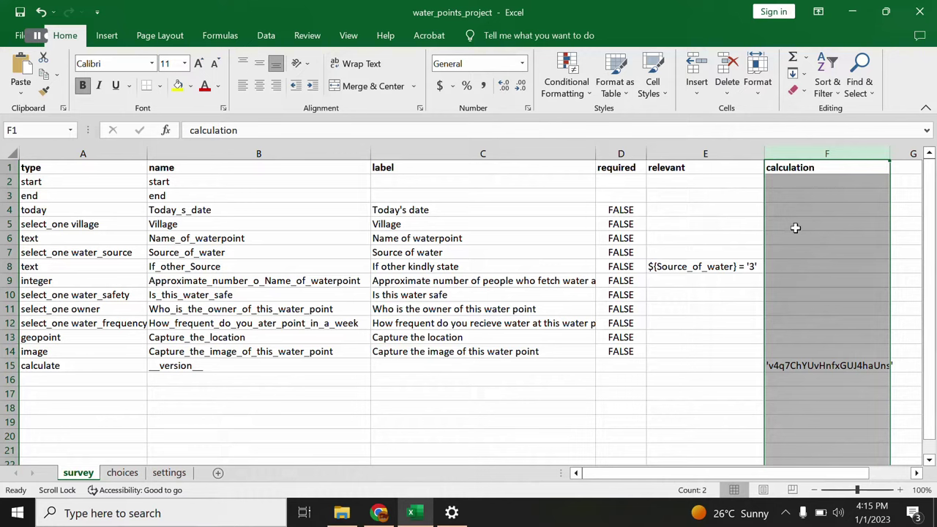
left_click(721, 212)
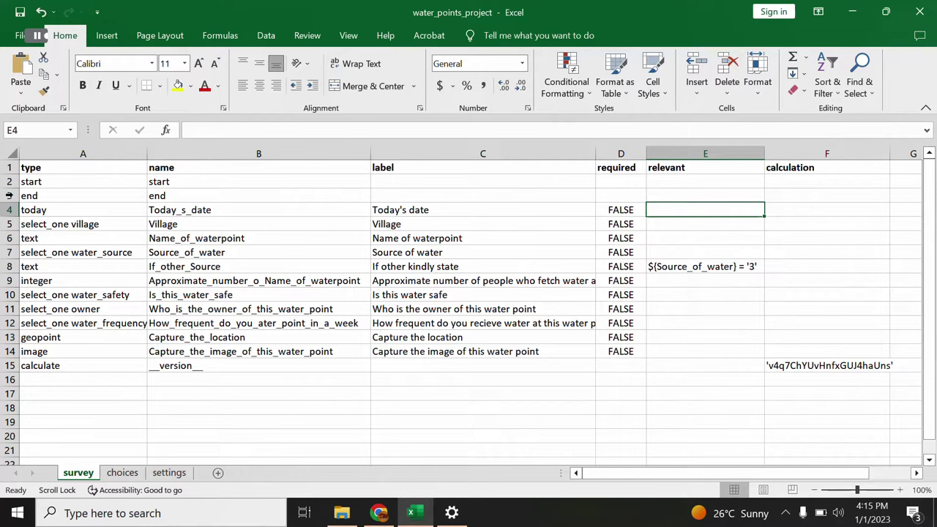
Make the header row of the choices sheet bold and select its list_name, name and label columns.
key("ctrl+Page_Down")
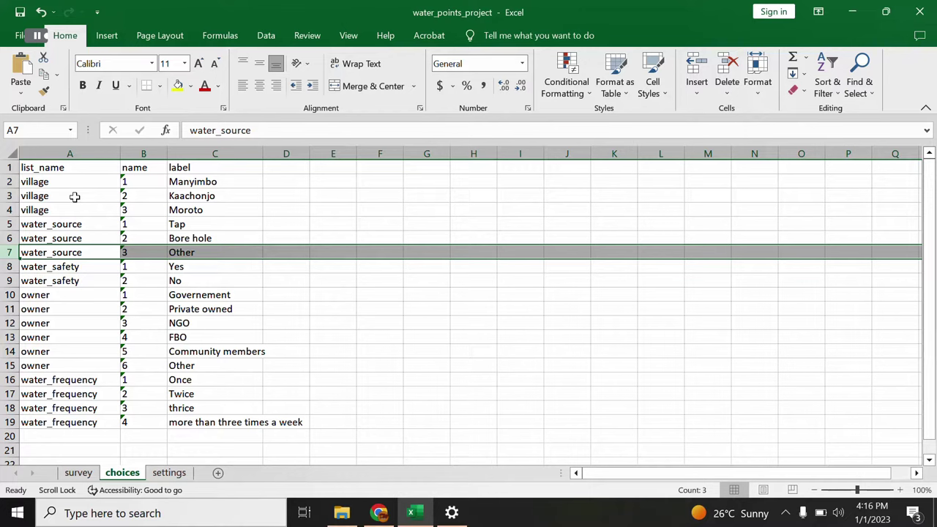
key("ctrl+Home")
key("shift+space")
key("ctrl+b")
left_click(192, 165)
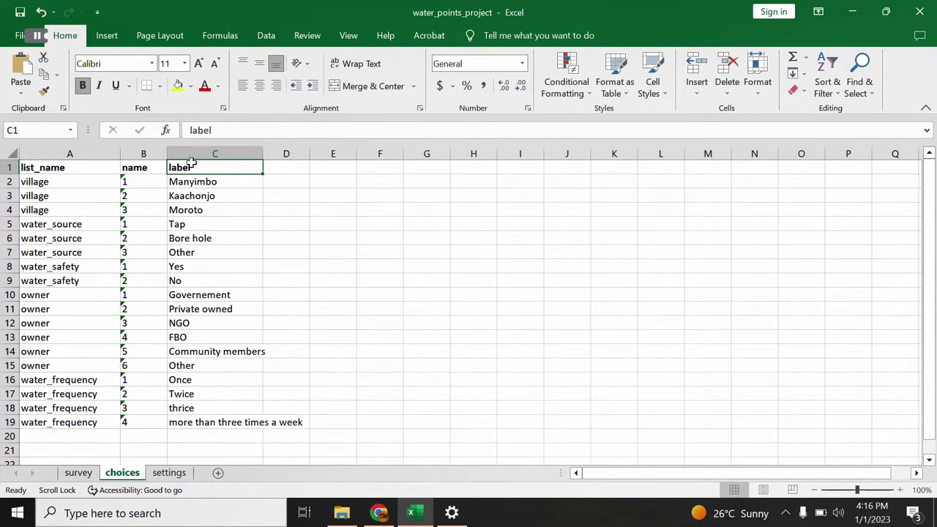
left_click(50, 165)
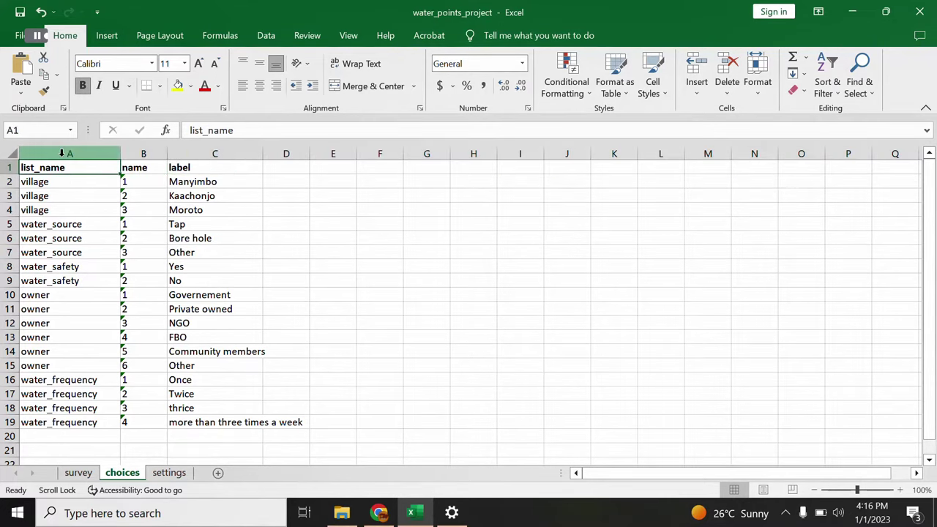
left_click_drag(70, 153, 221, 153)
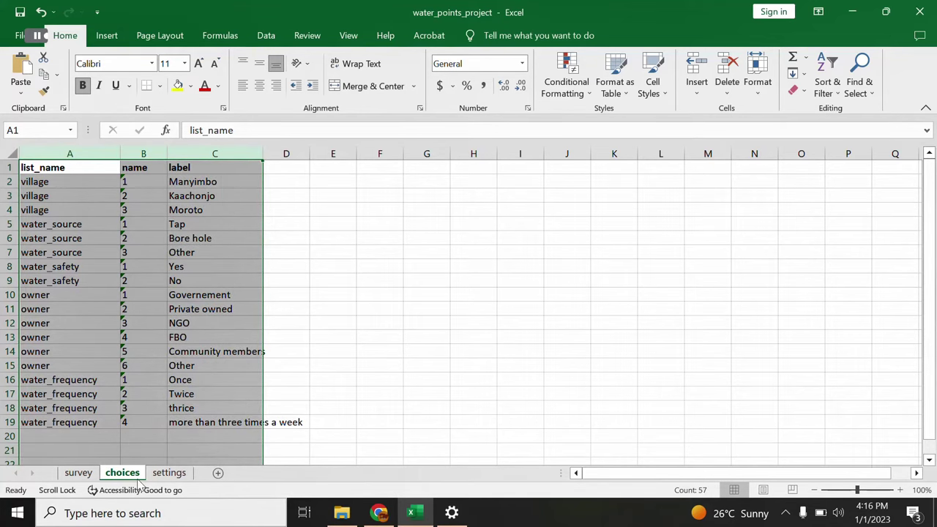
Widen the form_title and version columns on the settings sheet and check the form's title and version entries.
left_click(169, 473)
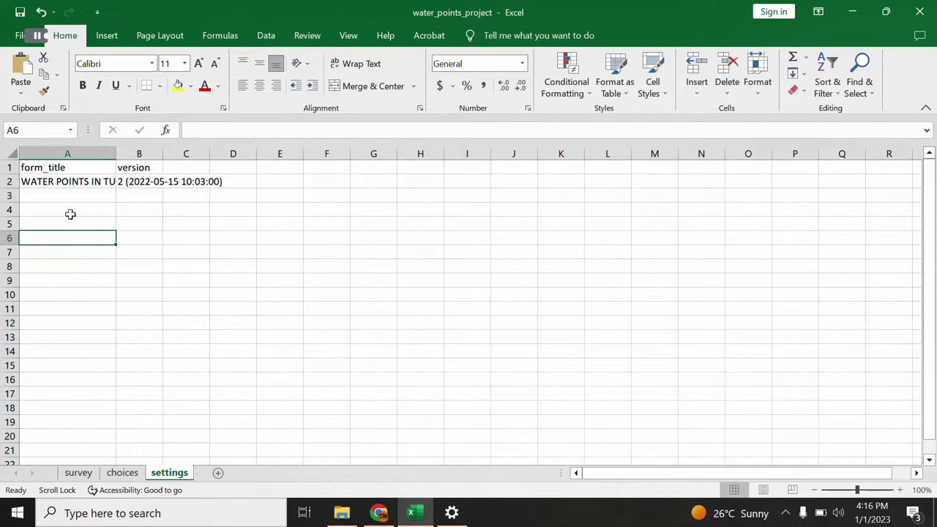
left_click_drag(118, 156, 184, 154)
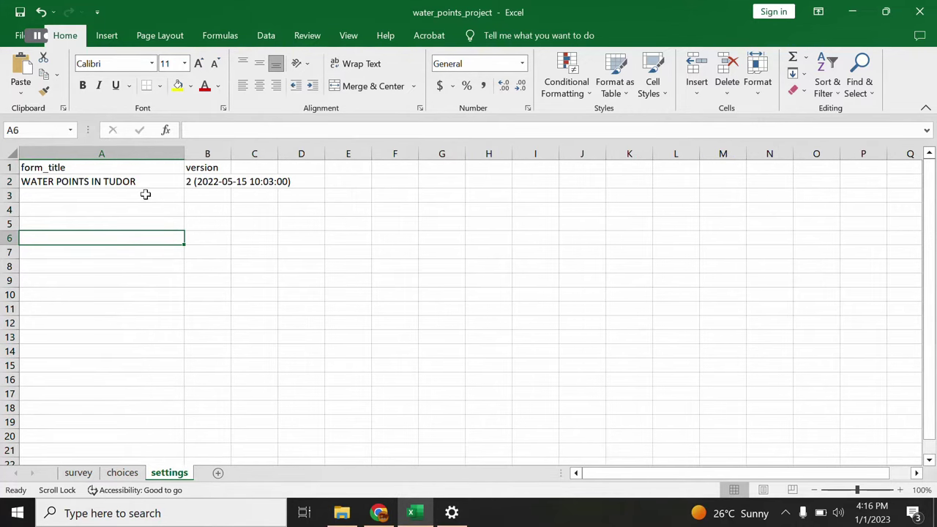
left_click(72, 187)
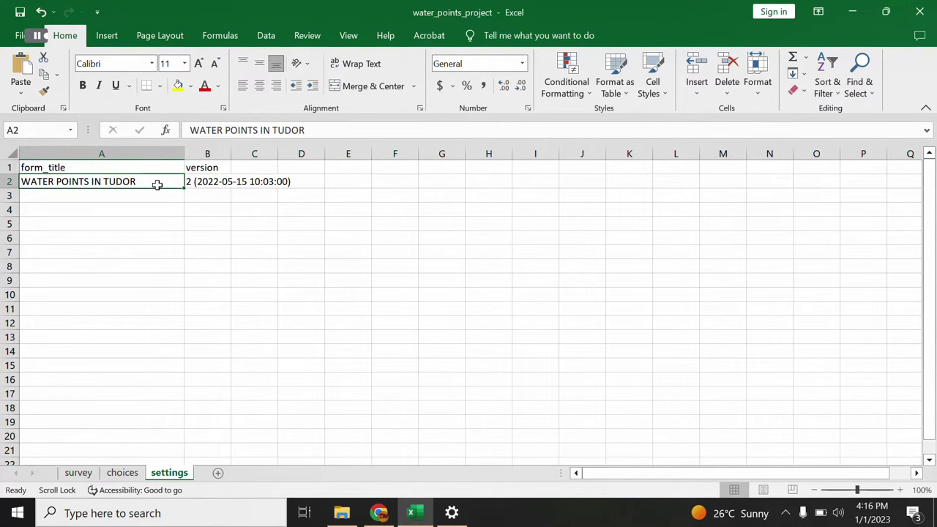
left_click_drag(230, 153, 246, 153)
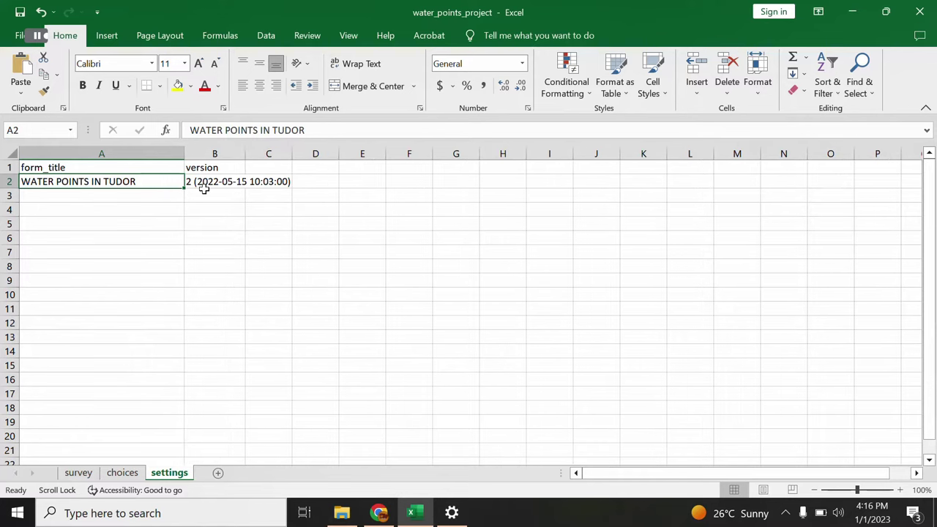
left_click(206, 184)
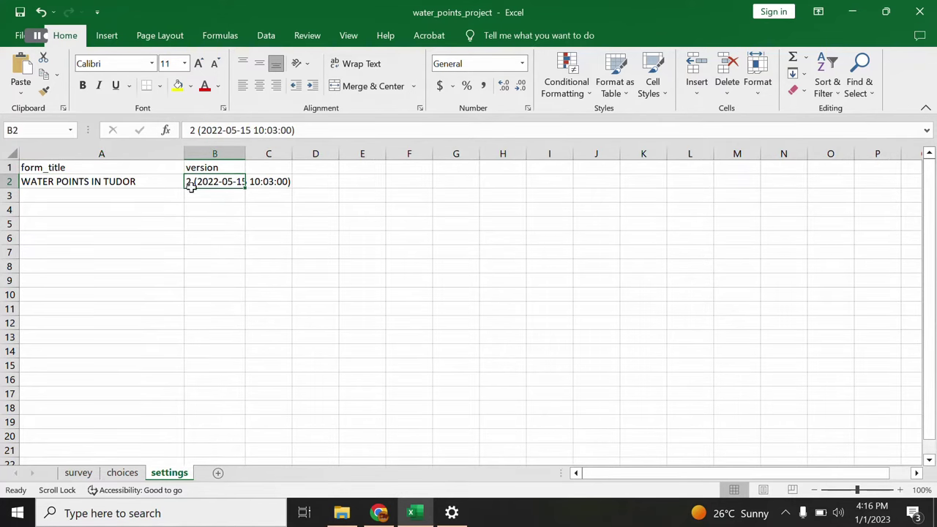
Widen the version column on the settings sheet to fit its full entry.
left_click_drag(245, 153, 267, 153)
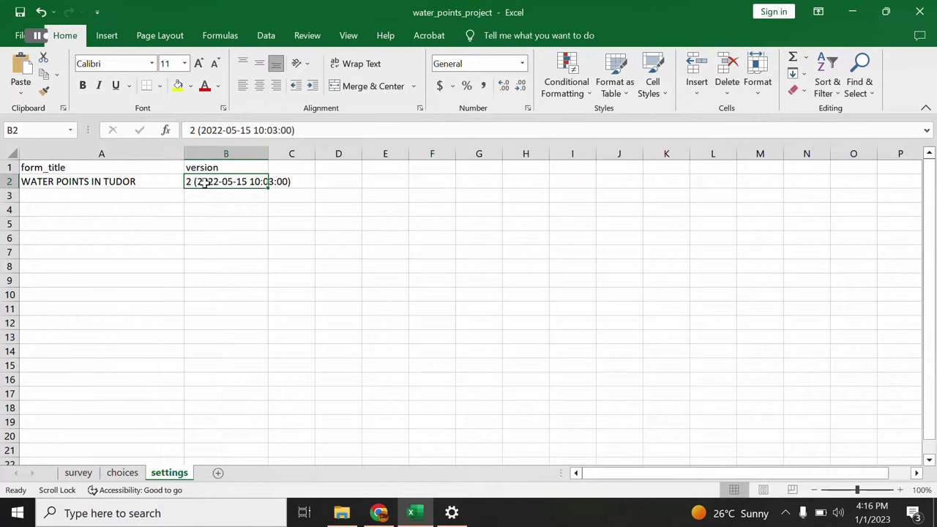
left_click_drag(268, 154, 296, 155)
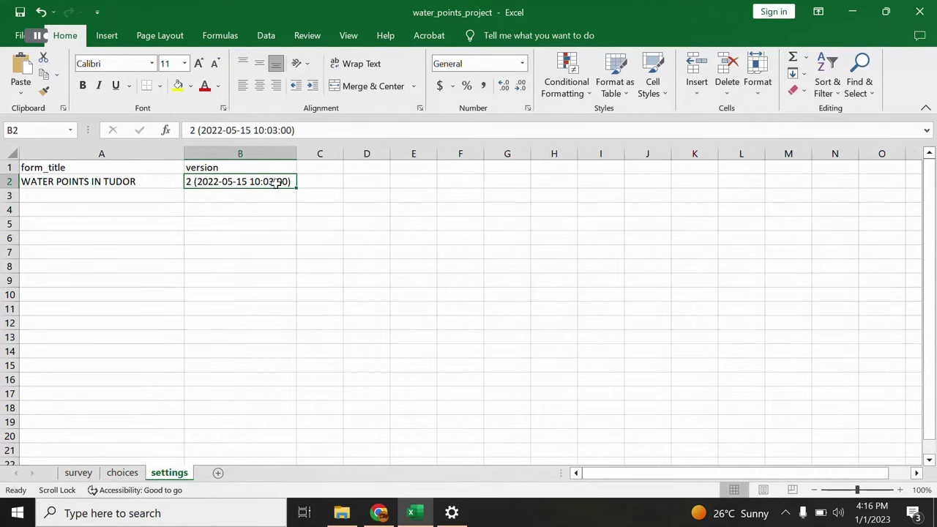
key("Left")
Examine the survey sheet's type column and its start, end and today metadata entries.
left_click(78, 472)
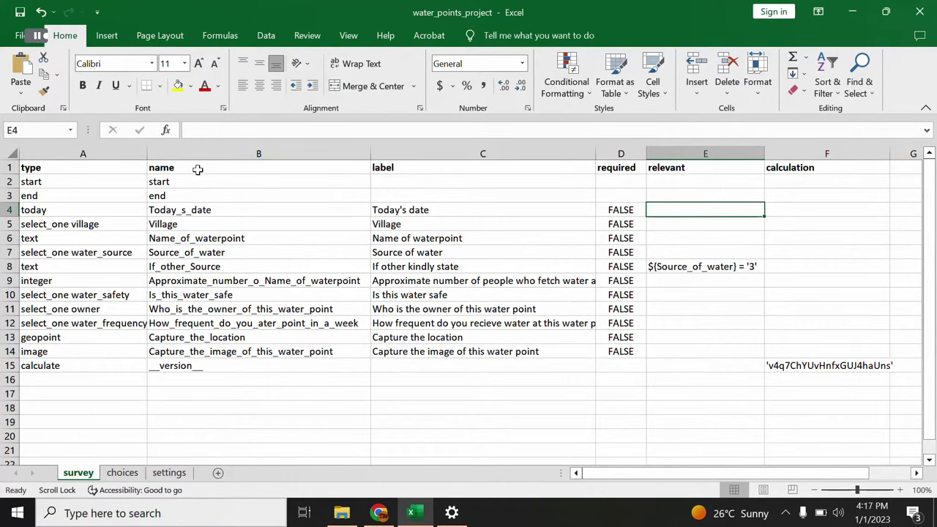
left_click(64, 153)
left_click(82, 213)
left_click(76, 154)
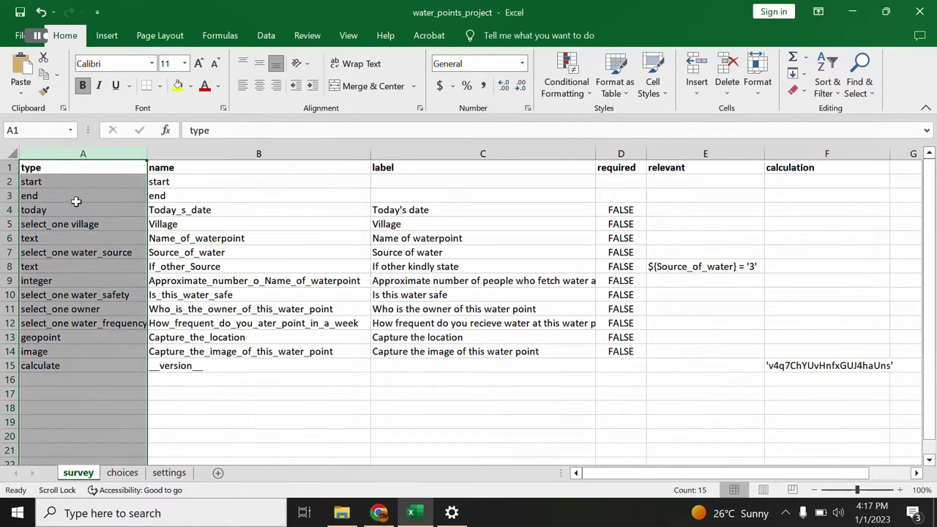
left_click(74, 196)
left_click(30, 183)
left_click(51, 198)
left_click(64, 182)
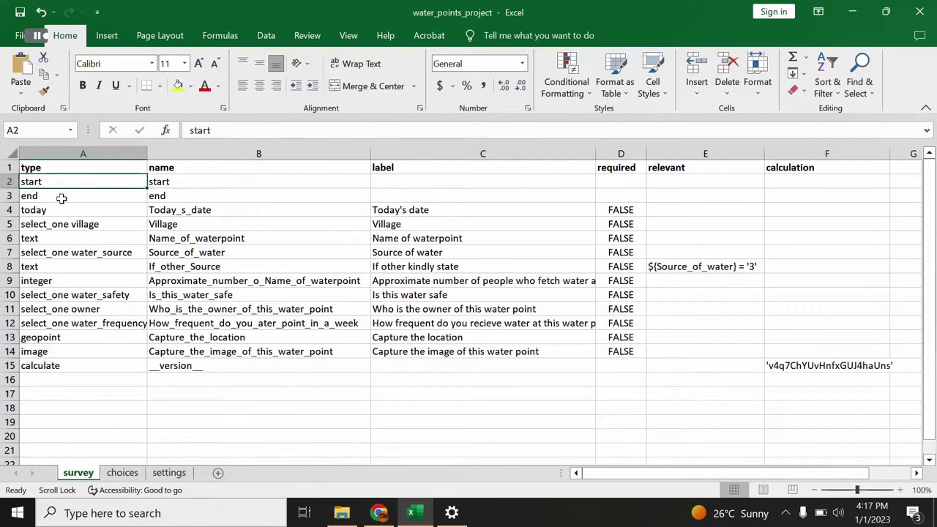
left_click(61, 198)
left_click(63, 183)
left_click(63, 192)
left_click(63, 183)
left_click(63, 192)
left_click(63, 180)
left_click(57, 197)
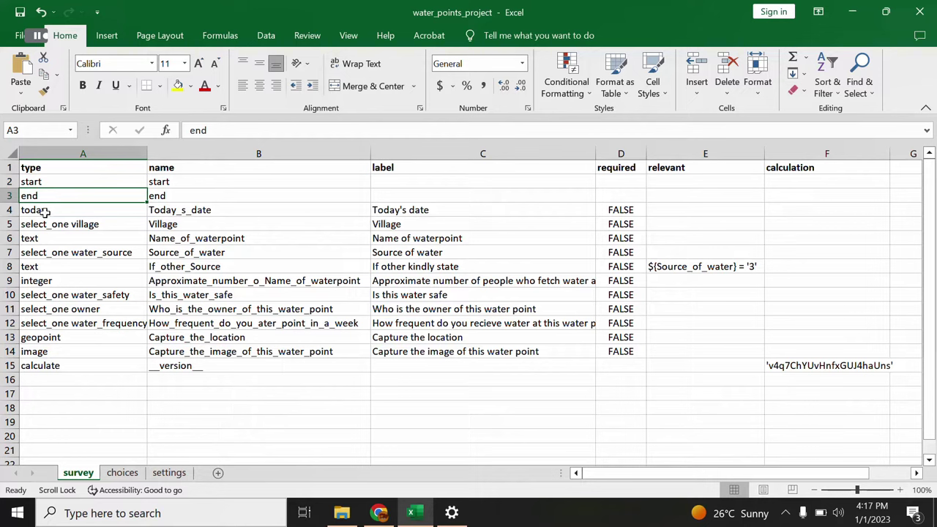
left_click(44, 210)
left_click_drag(56, 183, 128, 211)
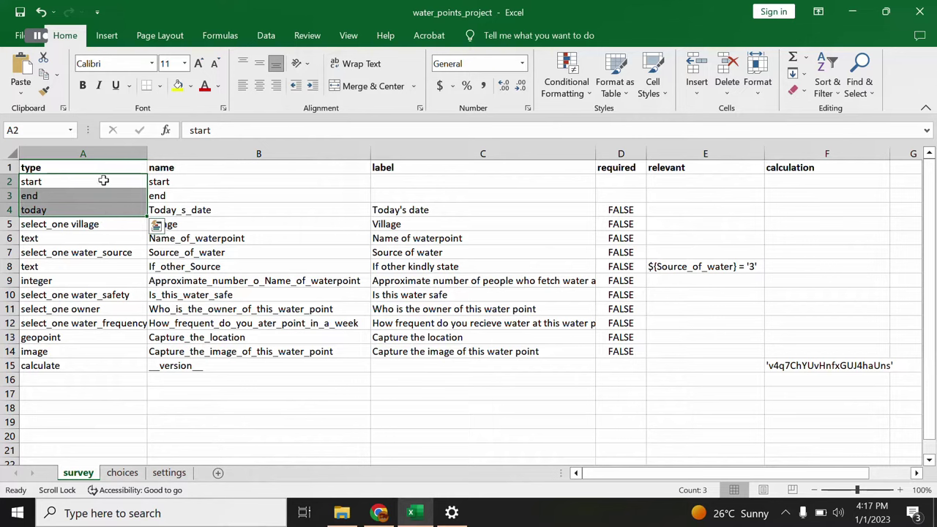
Compare the type, name and label entries of the Village question on the survey sheet.
left_click(68, 224)
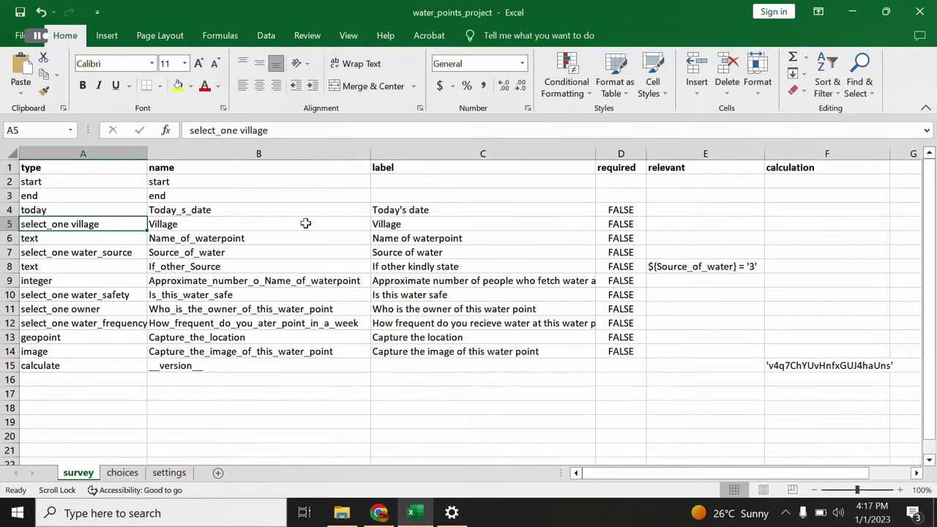
left_click(198, 226)
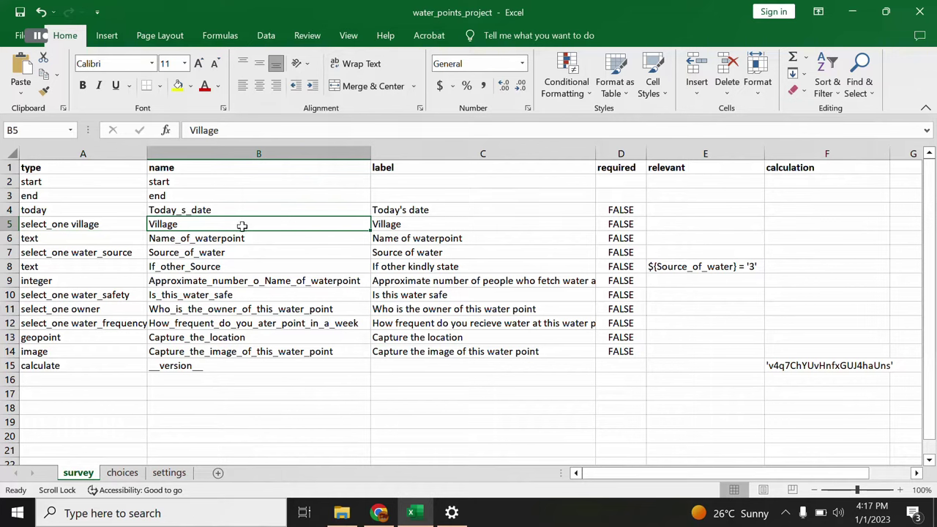
left_click(380, 223)
left_click(49, 228)
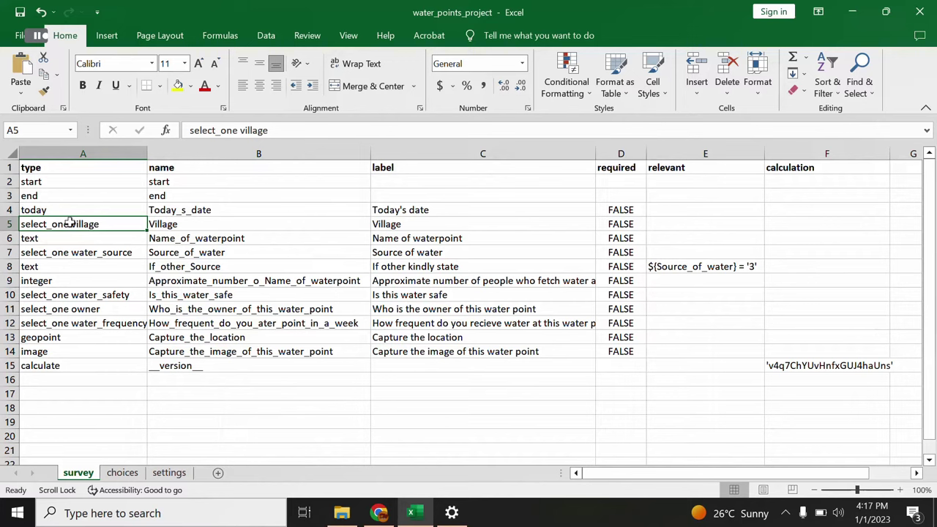
left_click(186, 224)
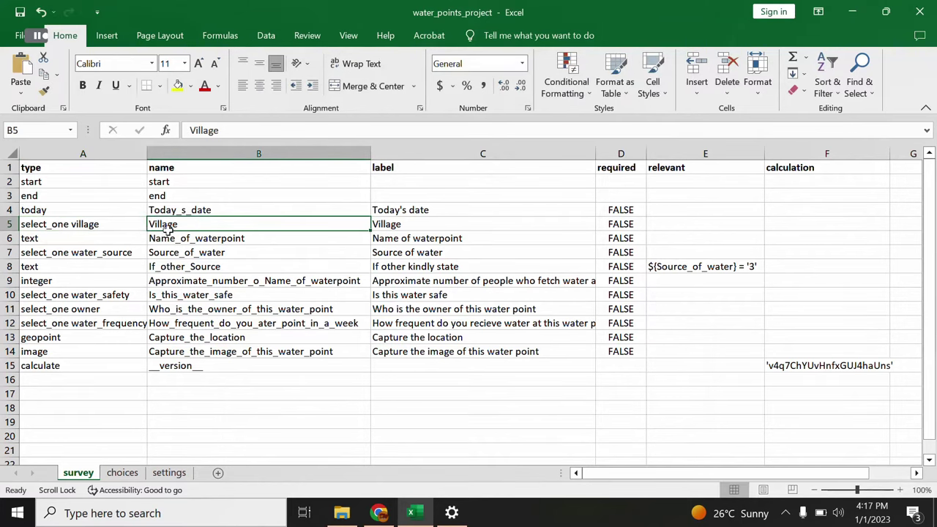
left_click(58, 232)
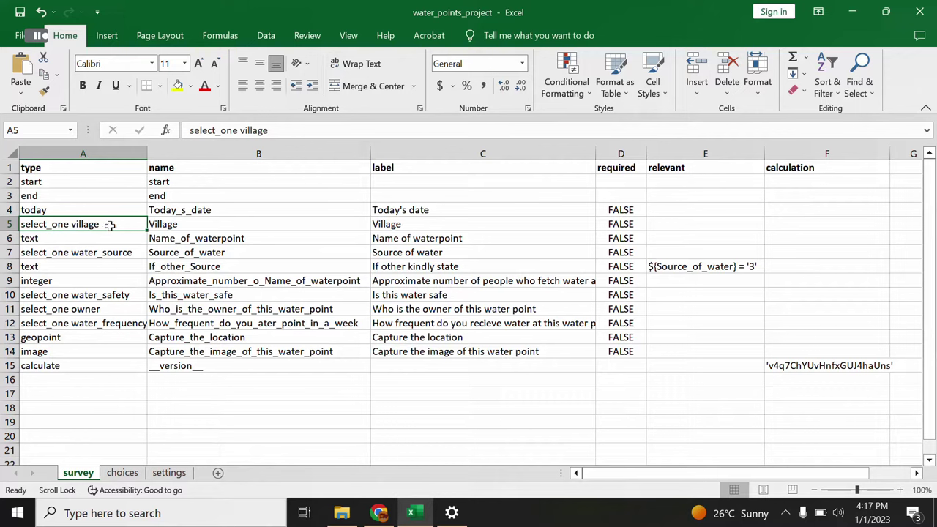
left_click(187, 226)
left_click(88, 227)
Change the Village question's type in cell A5 to select_multiple village.
double_click(68, 227)
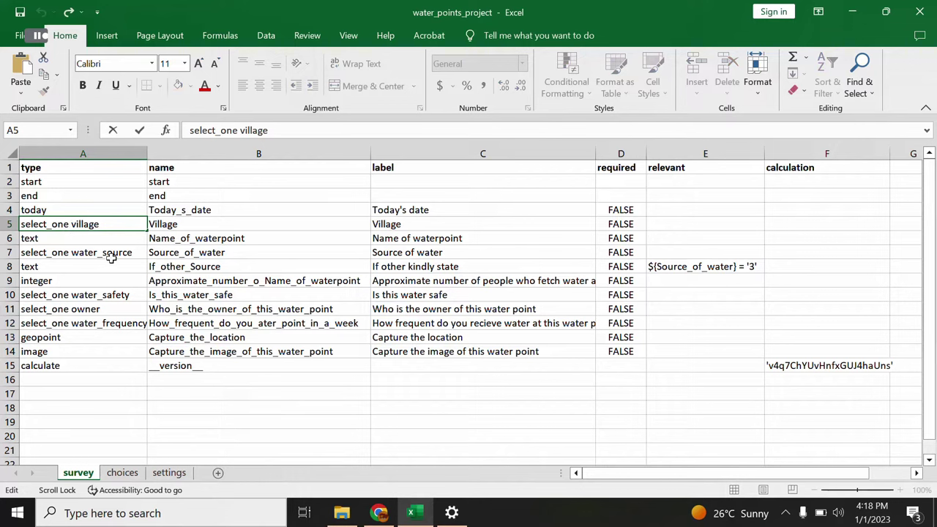
key("BackSpace")
key("BackSpace")
key("BackSpace")
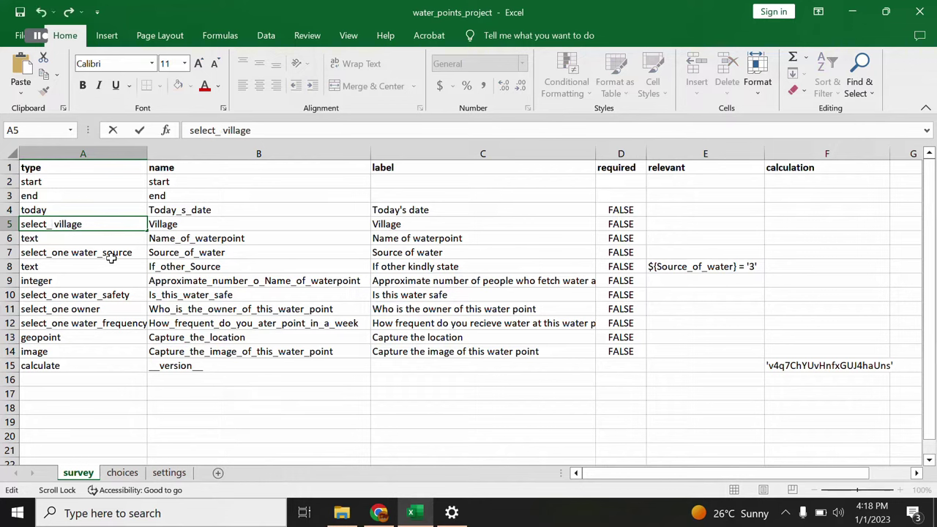
type("multiple")
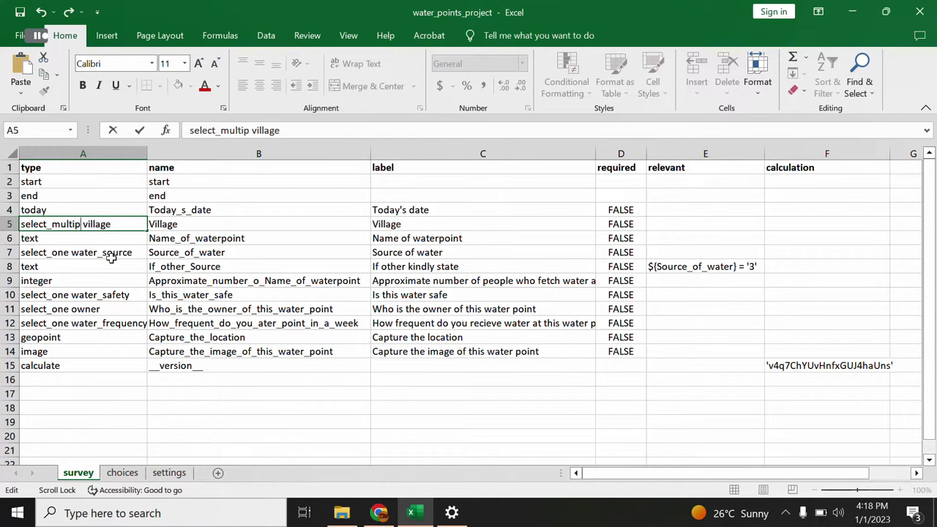
left_click(215, 210)
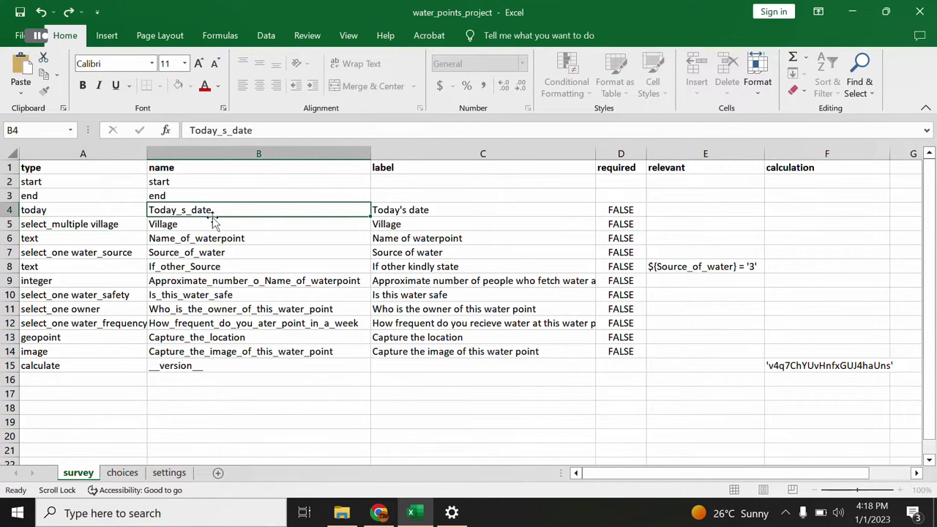
Examine the types and names of the Name_of_waterpoint, Source_of_water and If_other_Source questions.
left_click(61, 239)
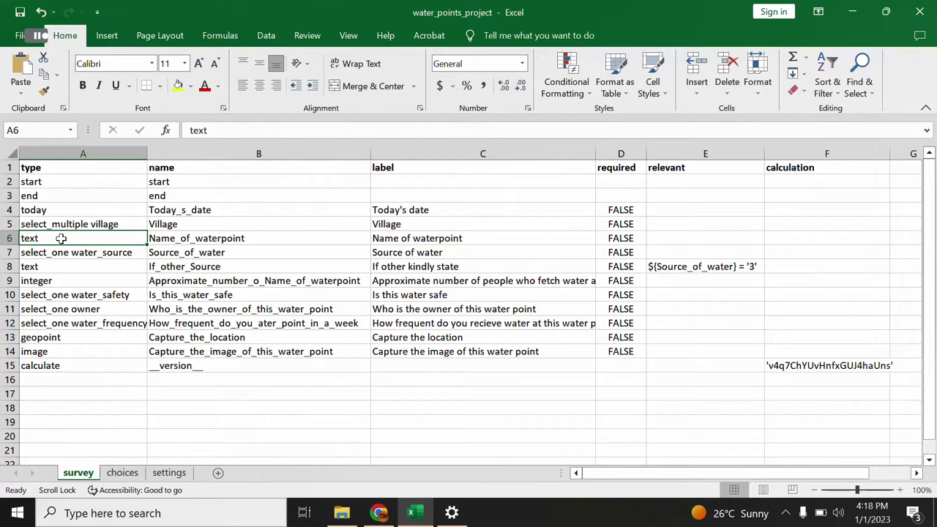
left_click(190, 239)
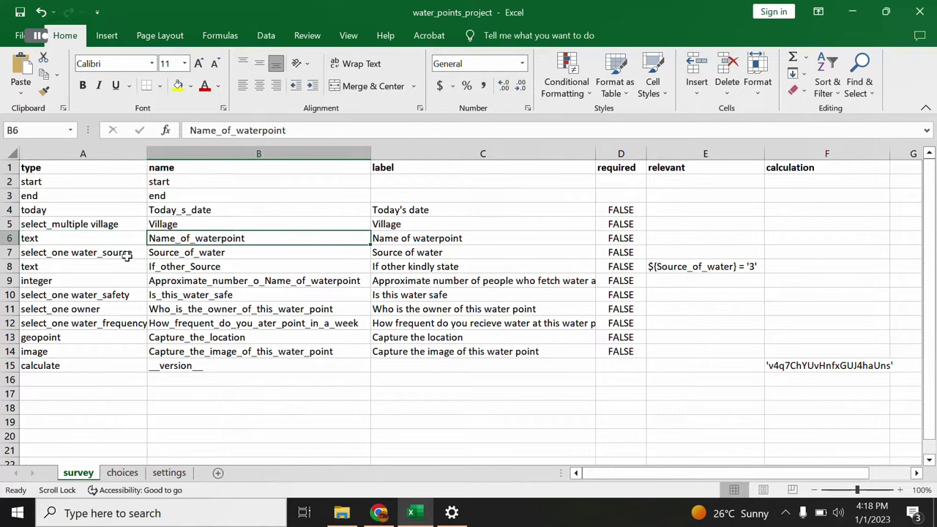
left_click(63, 243)
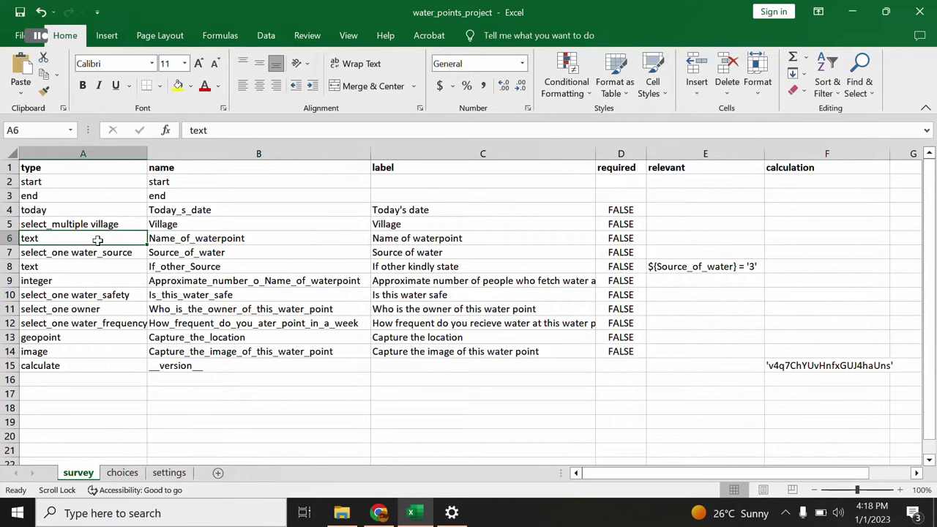
left_click(87, 256)
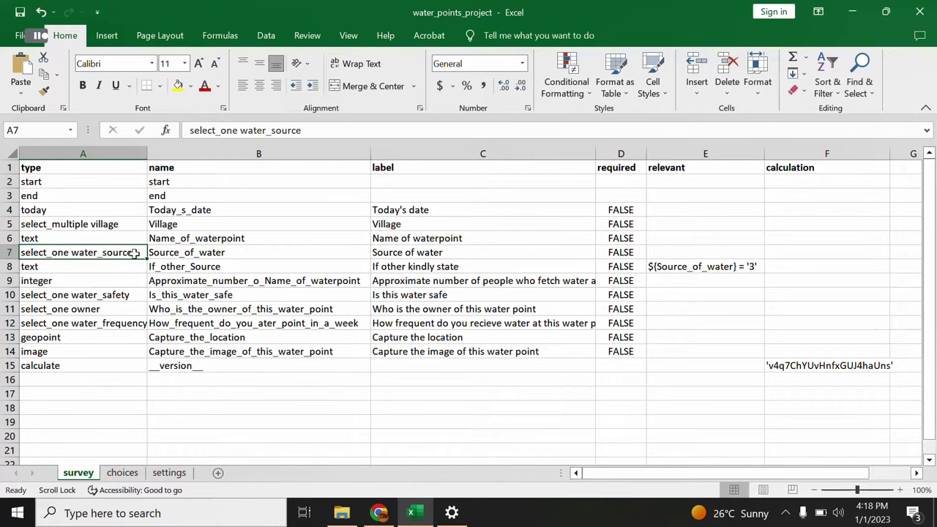
left_click(190, 251)
left_click(130, 254)
left_click(191, 255)
left_click(130, 268)
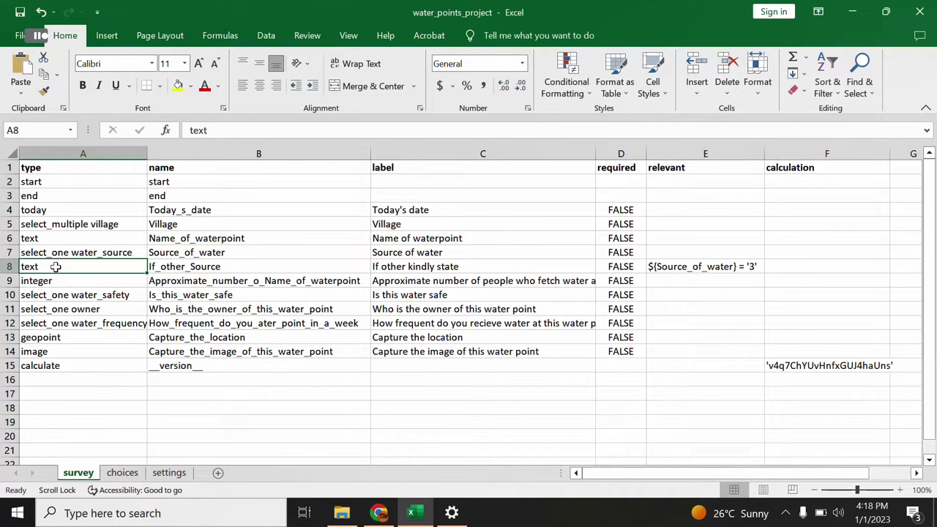
Examine the integer type of the approximate number question and the select_one water_safety type below it.
left_click(83, 286)
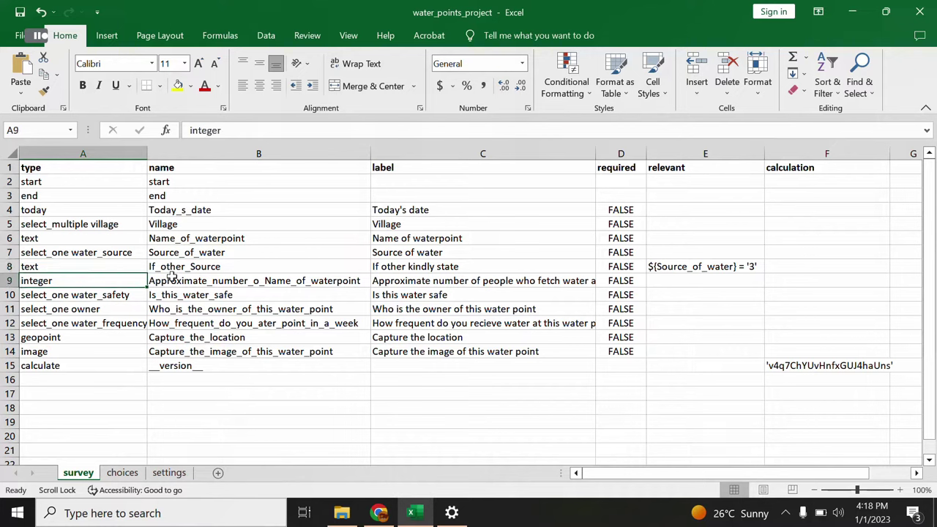
left_click(171, 284)
left_click(93, 282)
left_click(158, 280)
left_click(86, 293)
left_click(85, 281)
left_click(86, 292)
left_click(85, 282)
left_click(86, 293)
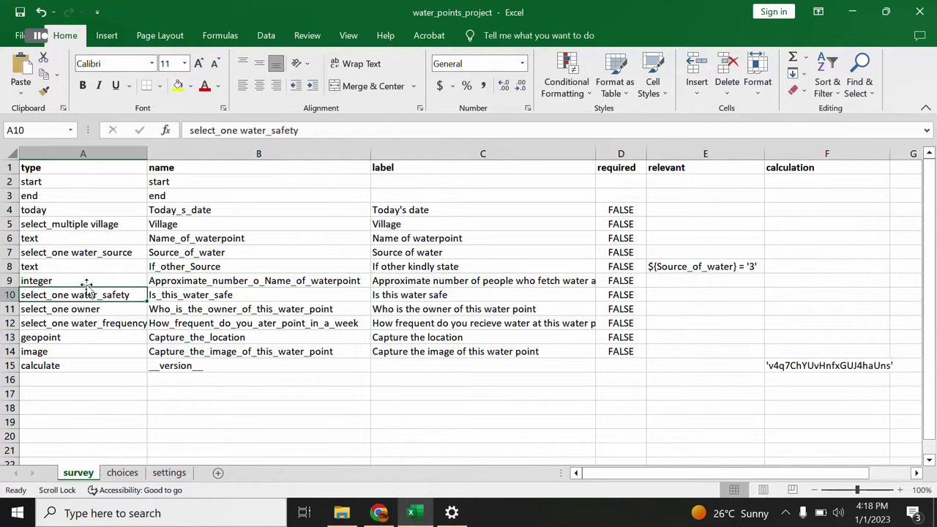
left_click(88, 280)
left_click(86, 293)
left_click(89, 281)
left_click(88, 293)
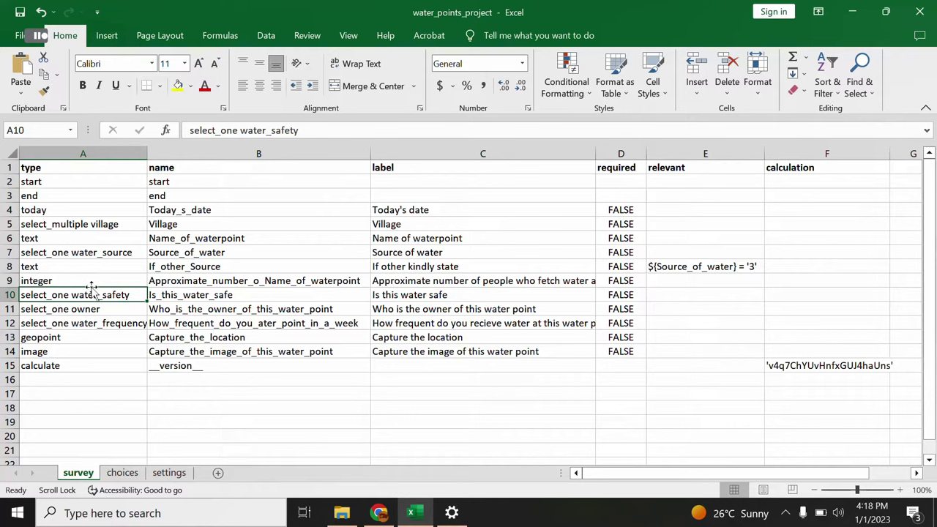
Examine the types of the owner, water frequency, location and image questions in rows 11 to 14.
left_click(59, 324)
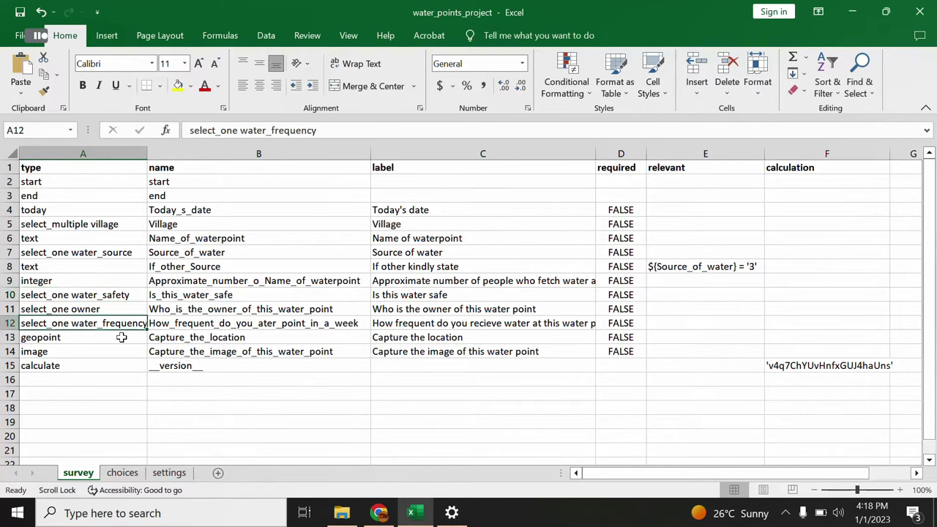
left_click(60, 340)
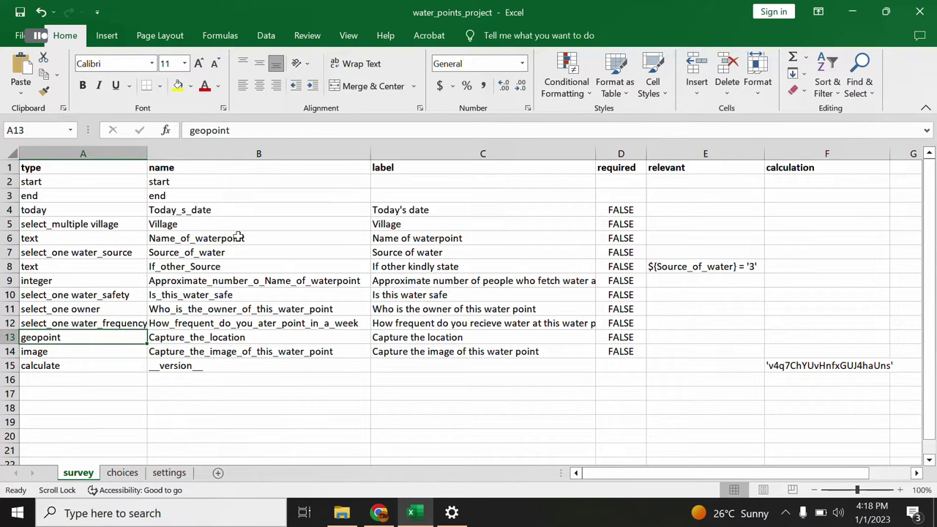
left_click(73, 354)
left_click(63, 336)
left_click(103, 309)
left_click(94, 328)
left_click(79, 355)
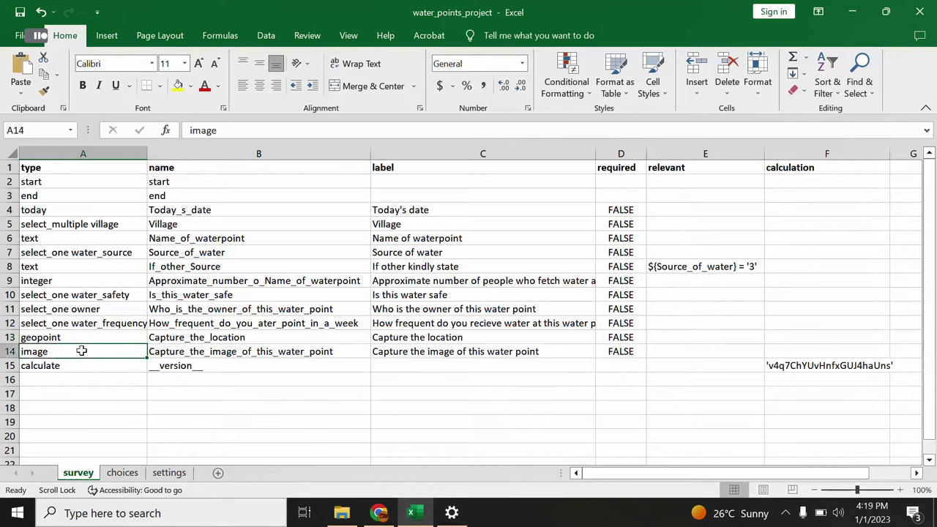
left_click(176, 350)
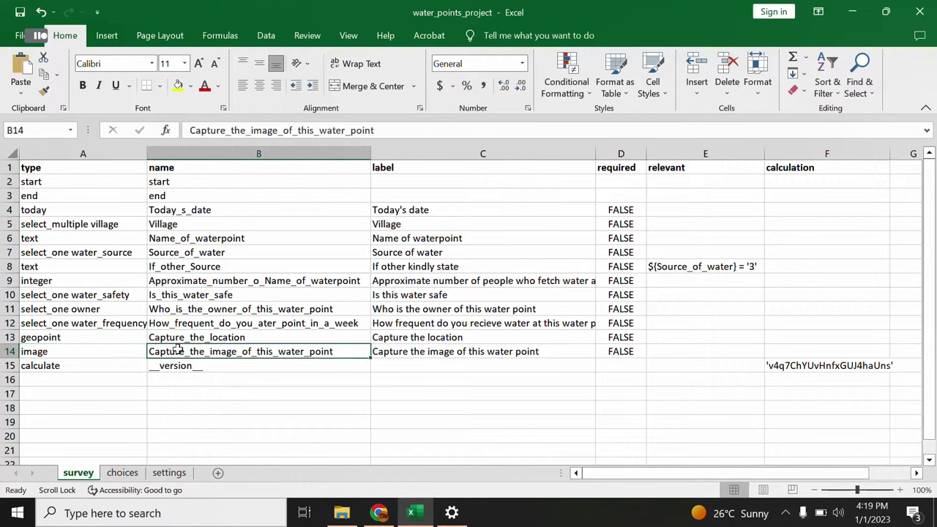
left_click(106, 356)
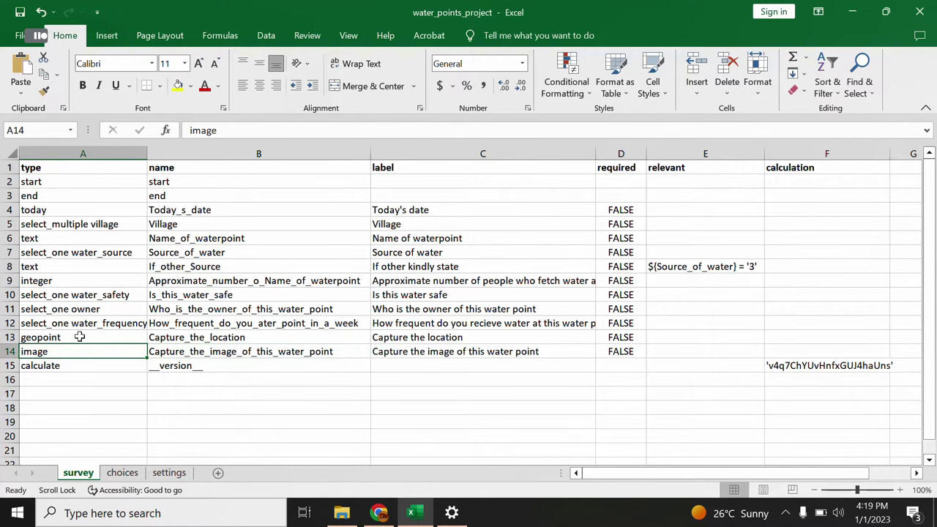
left_click(86, 339)
left_click(80, 354)
Clear the calculate row for __version__ in row 15 of the survey sheet.
left_click(77, 366)
key("shift+space")
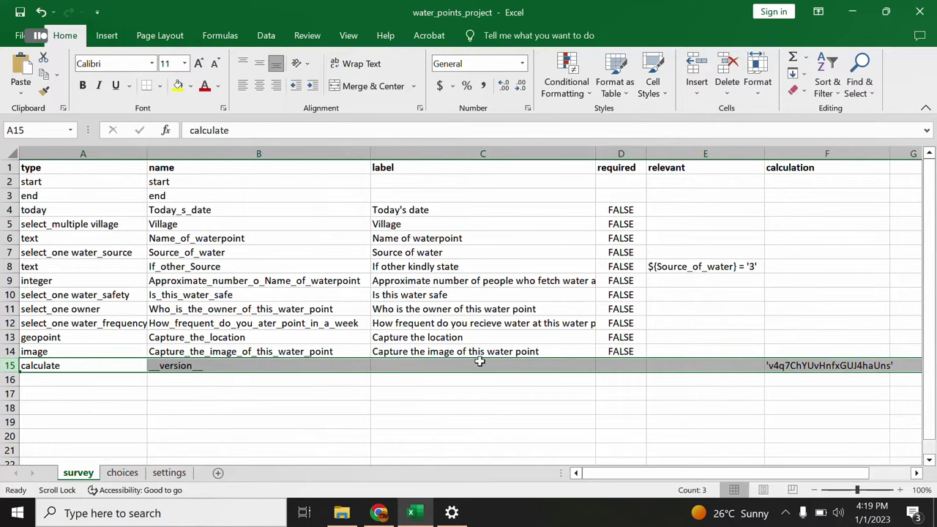
right_click(10, 365)
key("Escape")
key("Delete")
left_click(63, 409)
left_click(272, 391)
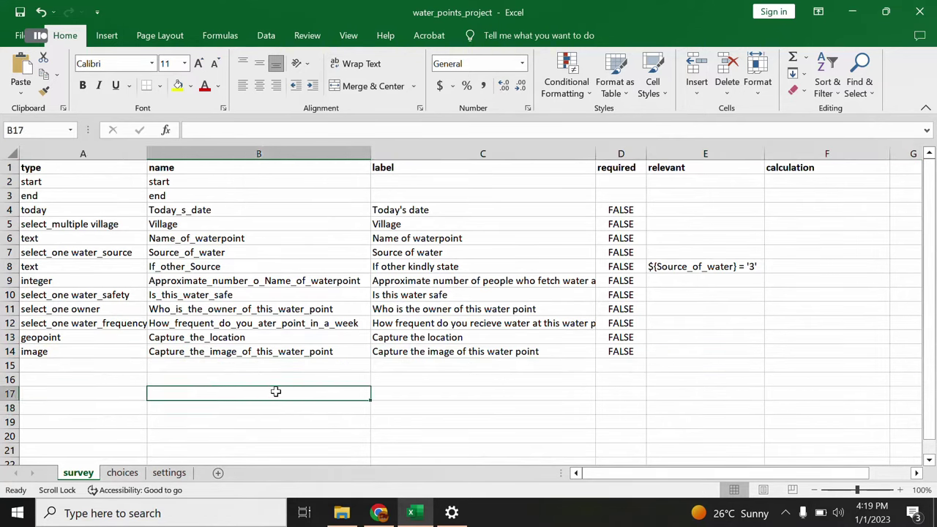
Examine the survey sheet's calculation, relevant and label columns, including the label of the Today's date question.
key("Up")
key("Up")
key("Up")
key("Up")
key("Up")
key("Up")
key("Up")
key("Up")
left_click(774, 173)
key("ctrl+space")
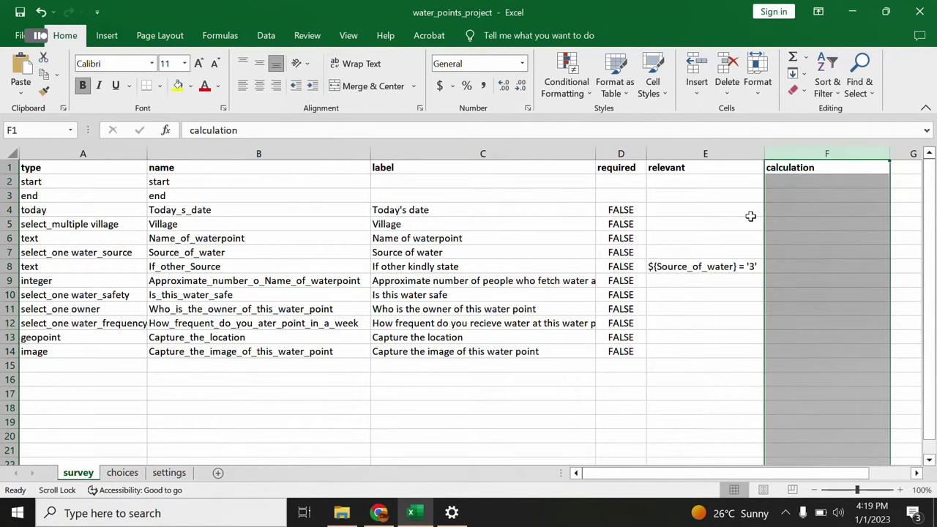
left_click(699, 150)
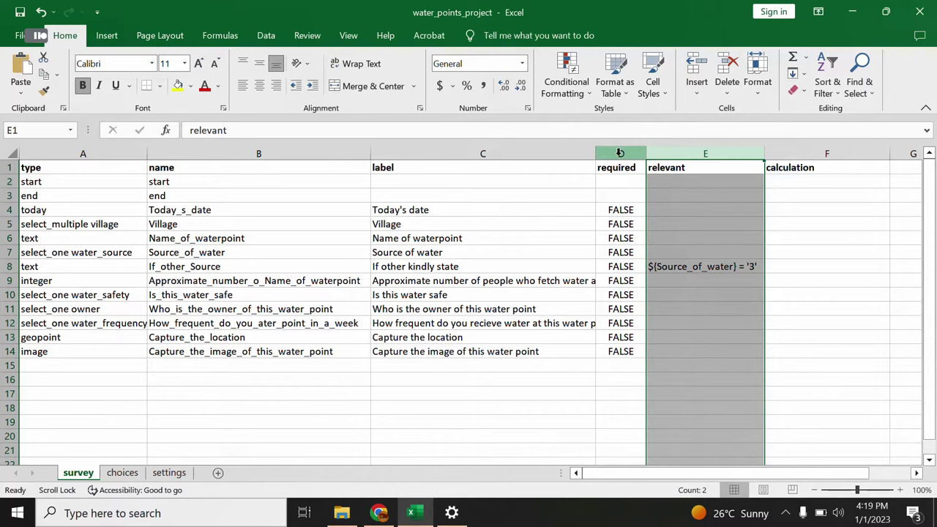
left_click(498, 153)
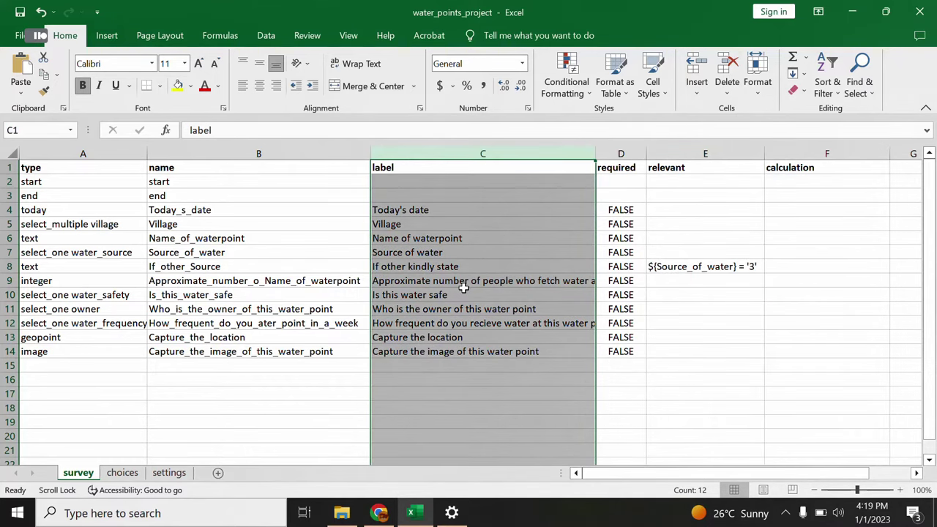
left_click(437, 210)
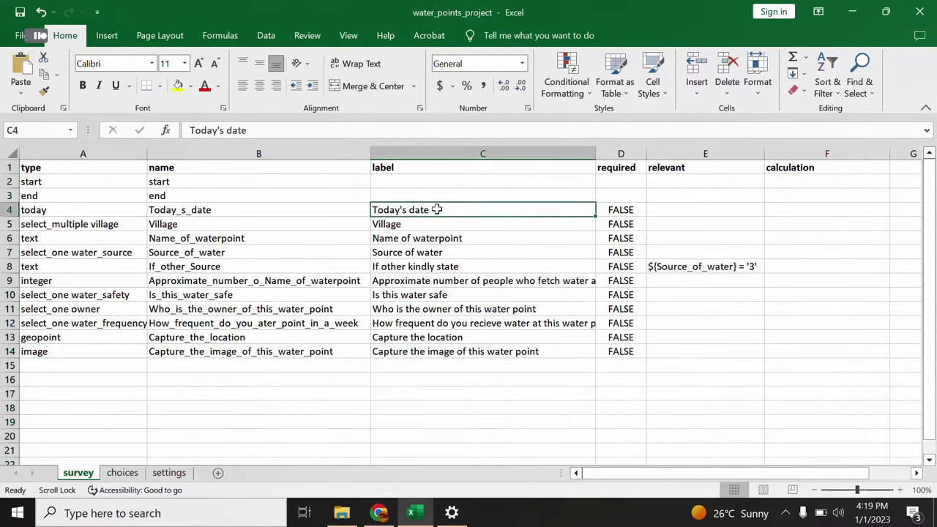
Examine the survey sheet's name column, comparing the short question names with the long underscored ones.
left_click(437, 226)
left_click(244, 152)
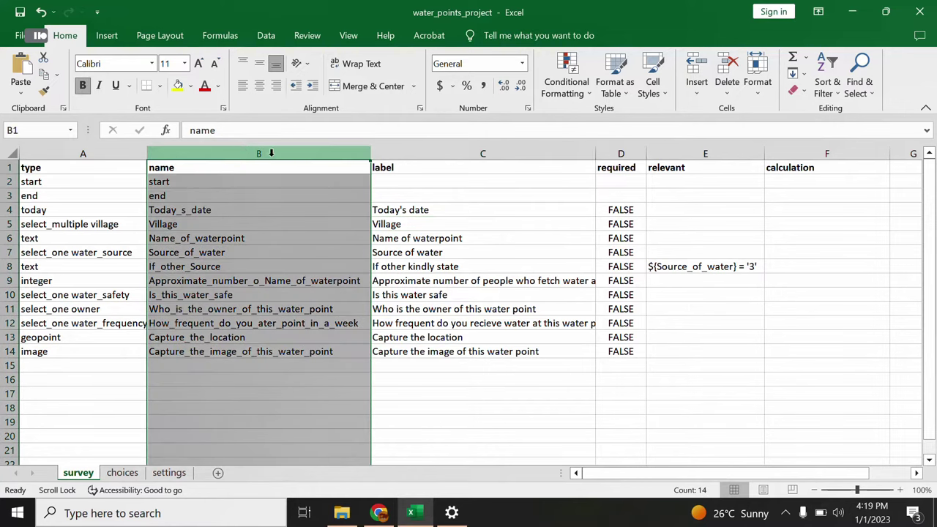
left_click(258, 211)
left_click(248, 238)
left_click(236, 295)
left_click(230, 354)
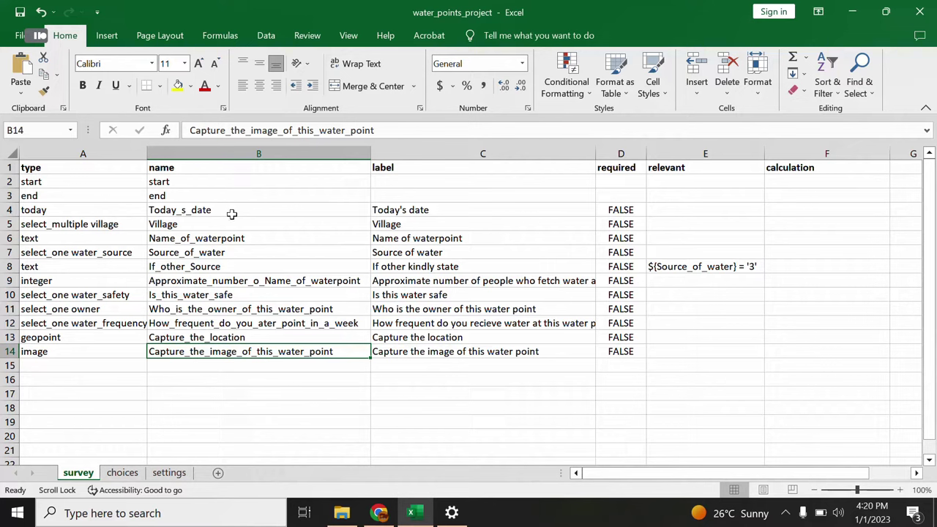
left_click(268, 253)
key("ctrl+Down")
left_click(215, 152)
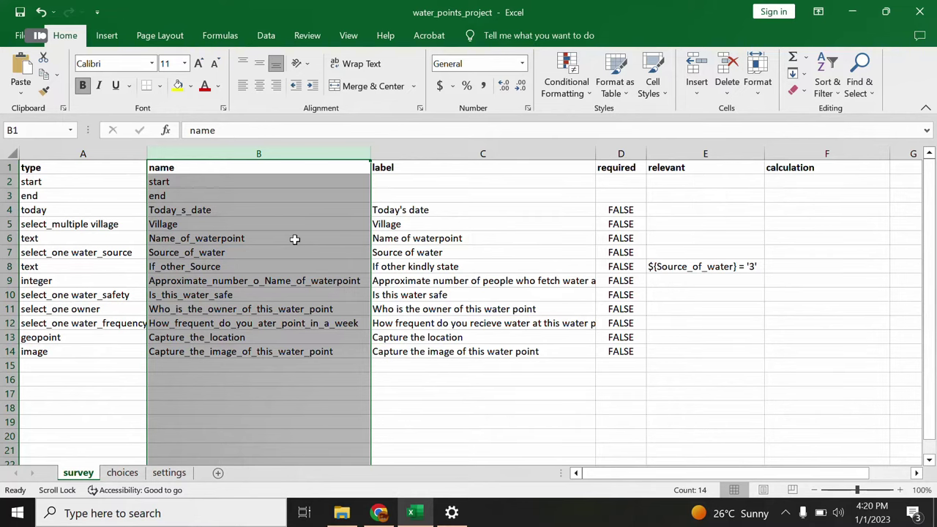
left_click(249, 282)
left_click(214, 198)
left_click(204, 211)
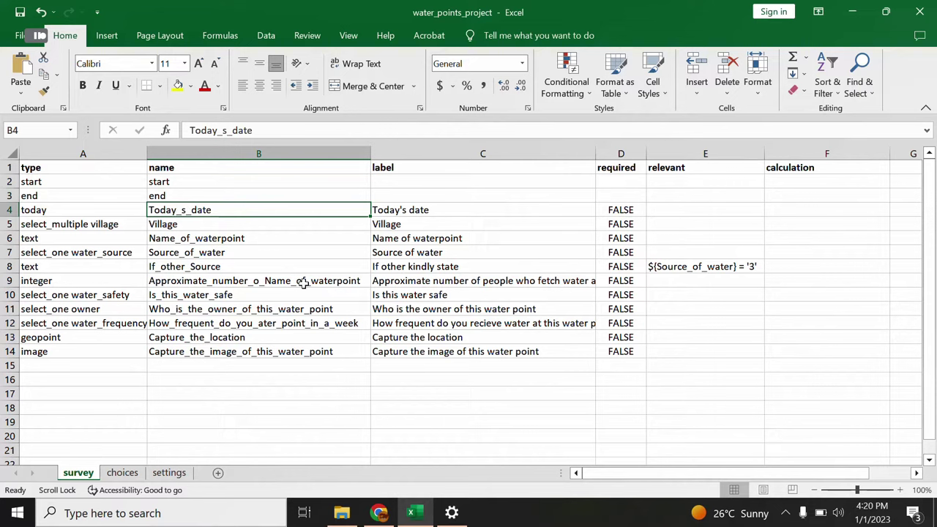
Rename the approximate number question in row 9 No_of_waterpoints and the water safety question in row 10 Water_safety.
double_click(333, 281)
left_click_drag(363, 281, 149, 282)
type("Nu")
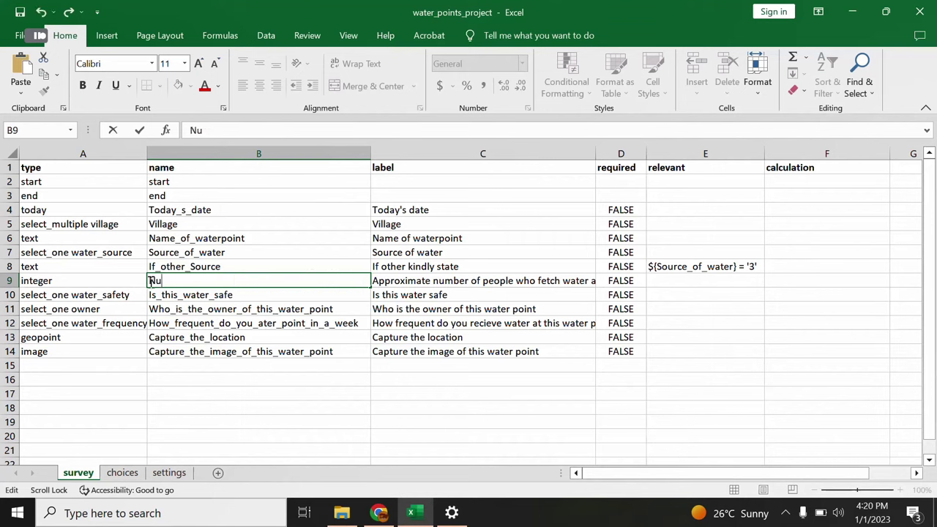
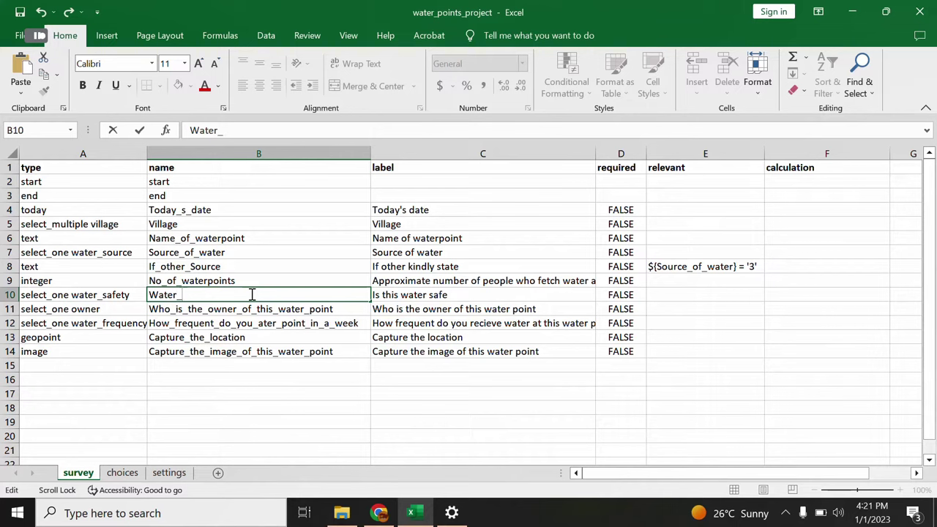
type("safety")
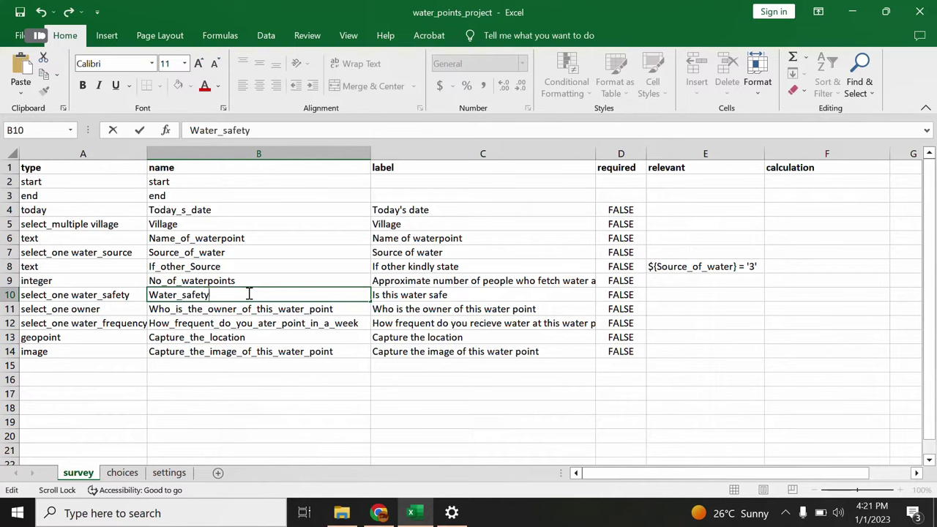
Replace the name of the select_one owner question in row 11 with Owner.
left_click(268, 313)
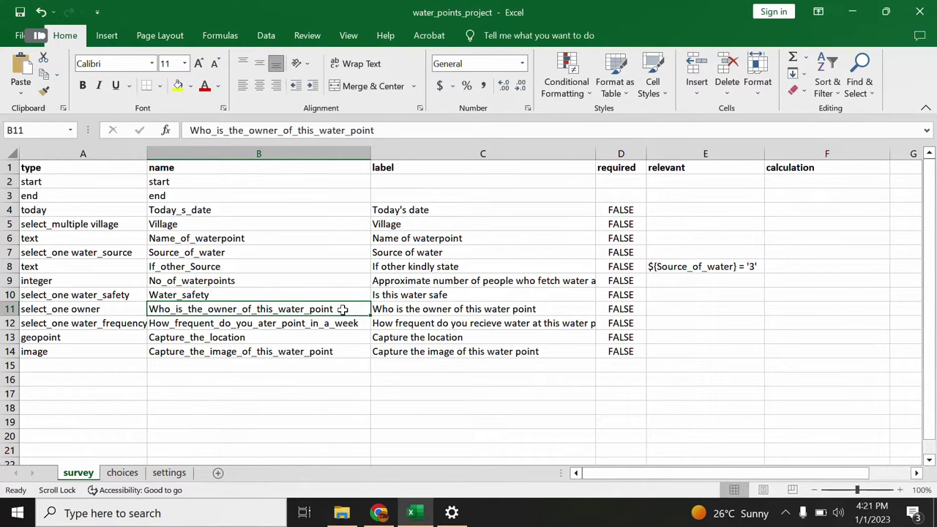
key("BackSpace")
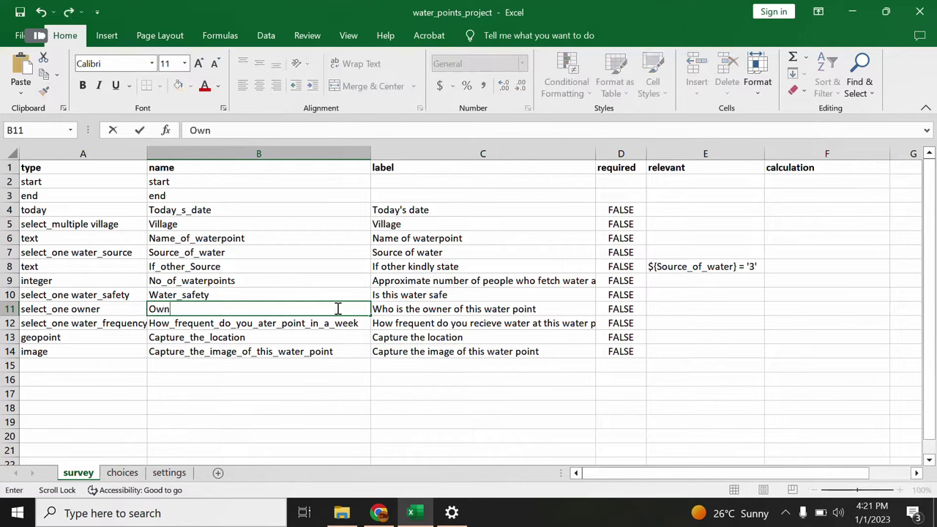
left_click(288, 328)
left_click(288, 296)
left_click(258, 318)
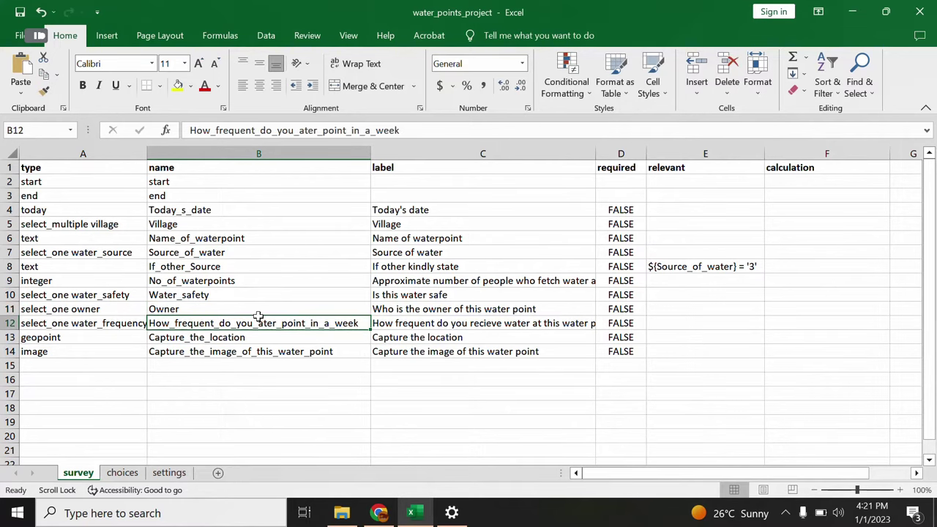
left_click(230, 270)
left_click(257, 236)
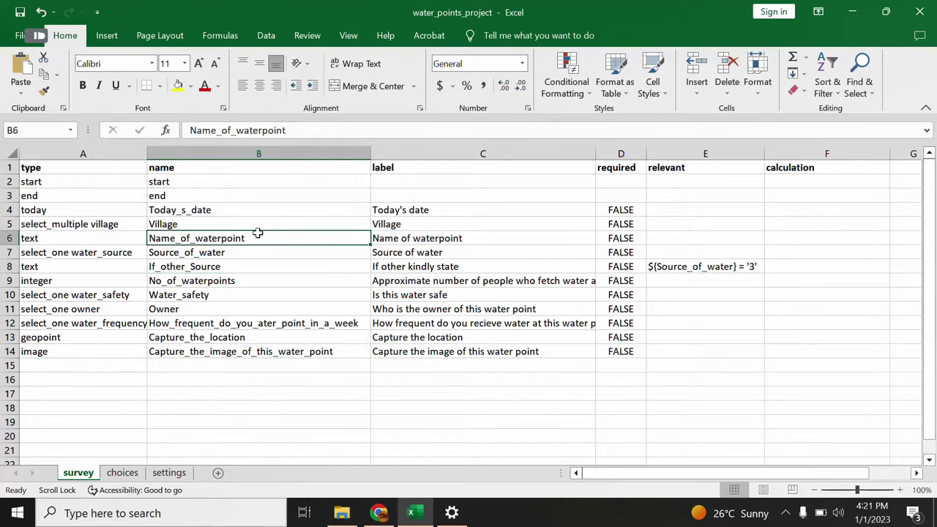
left_click(264, 209)
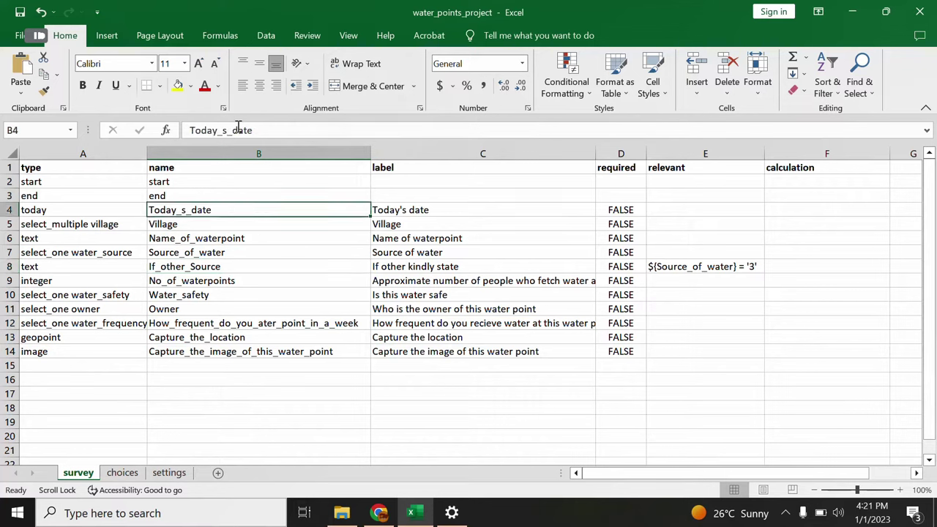
Replace the name of the select_one water_frequency question in row 12 with Water_frequency.
left_click(246, 323)
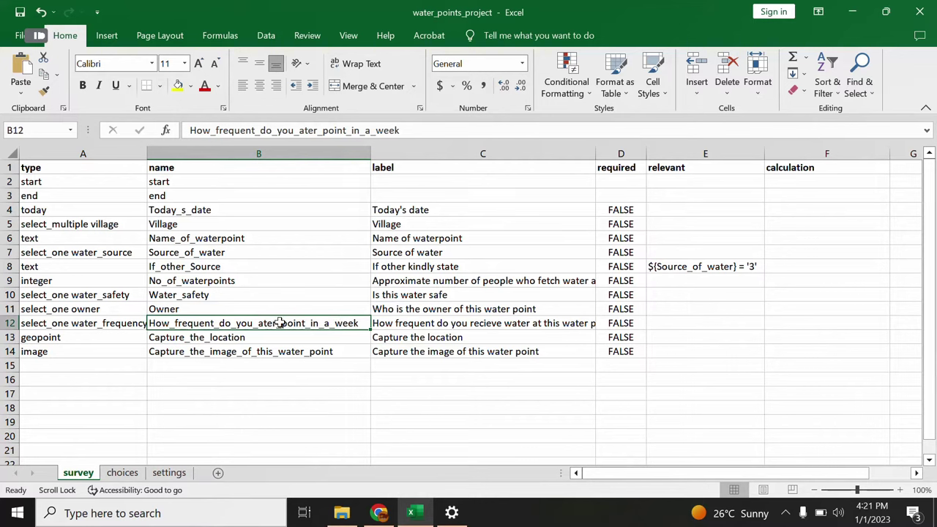
double_click(358, 329)
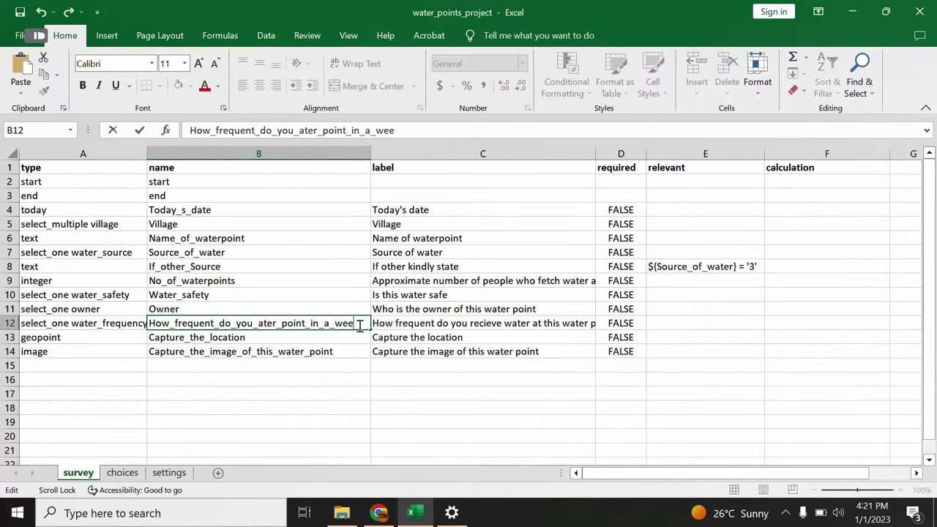
key("BackSpace")
key("BackSpace")
key("BackSpace")
key("BackSpace")
key("BackSpace")
key("BackSpace")
key("BackSpace")
key("BackSpace")
key("BackSpace")
key("BackSpace")
key("BackSpace")
key("BackSpace")
key("BackSpace")
key("BackSpace")
key("BackSpace")
key("BackSpace")
key("BackSpace")
key("BackSpace")
key("BackSpace")
key("BackSpace")
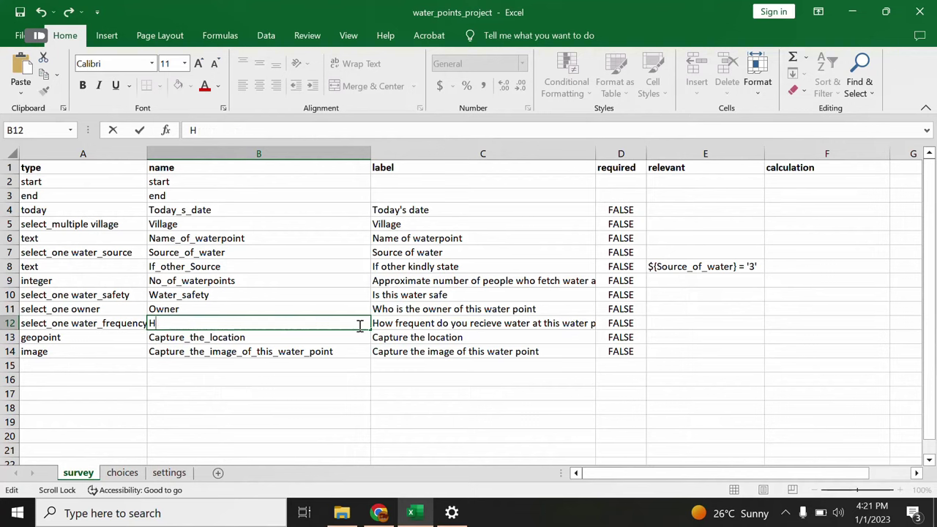
type("Wa")
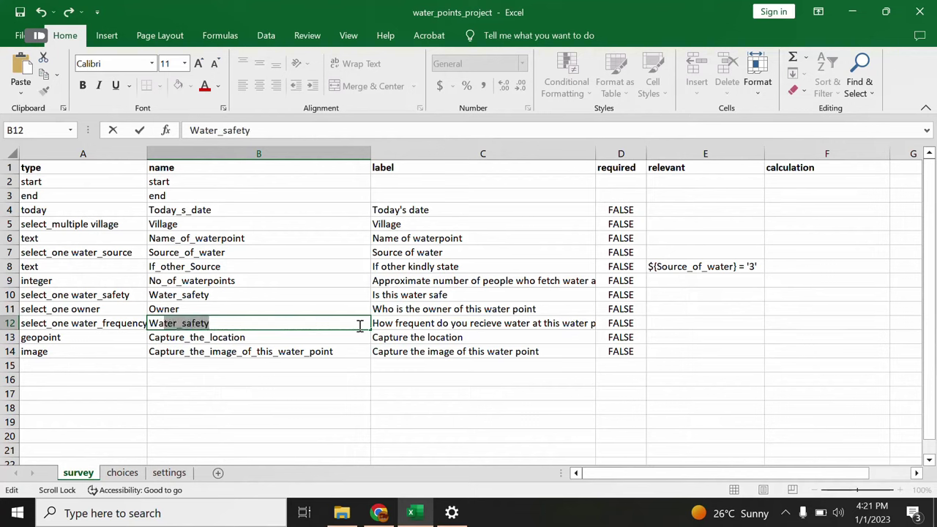
left_click(249, 327)
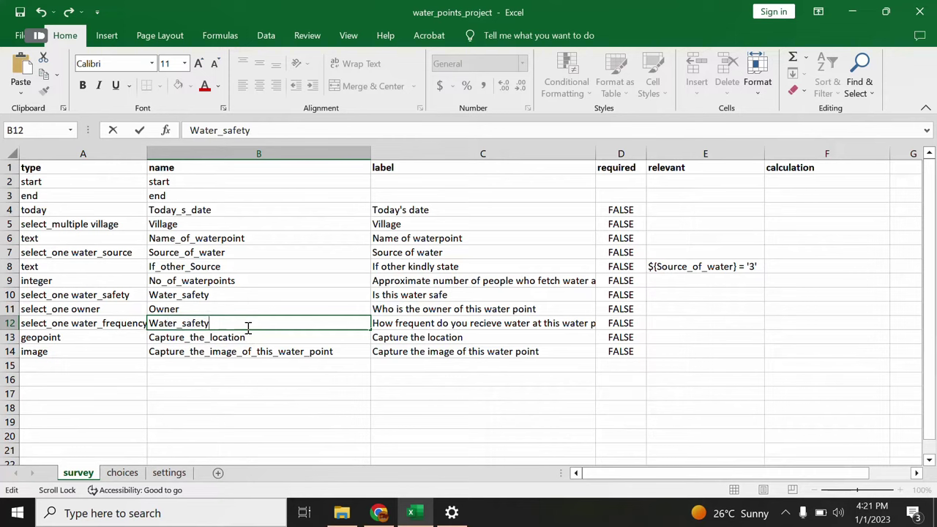
key("BackSpace")
key("BackSpace")
key("BackSpace")
key("BackSpace")
key("BackSpace")
type("frequenc")
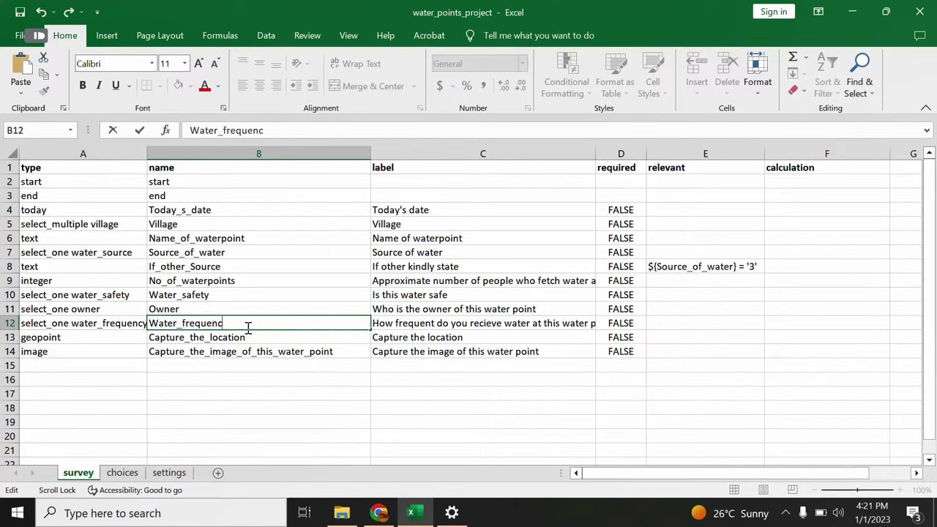
type("y")
left_click(248, 338)
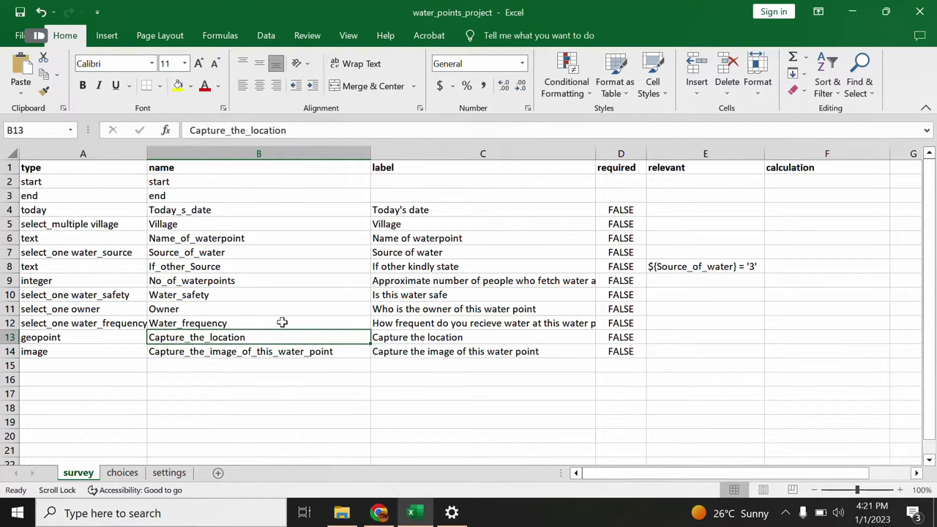
Shorten the name of the geopoint question in row 13 to location.
double_click(246, 337)
left_click(209, 338)
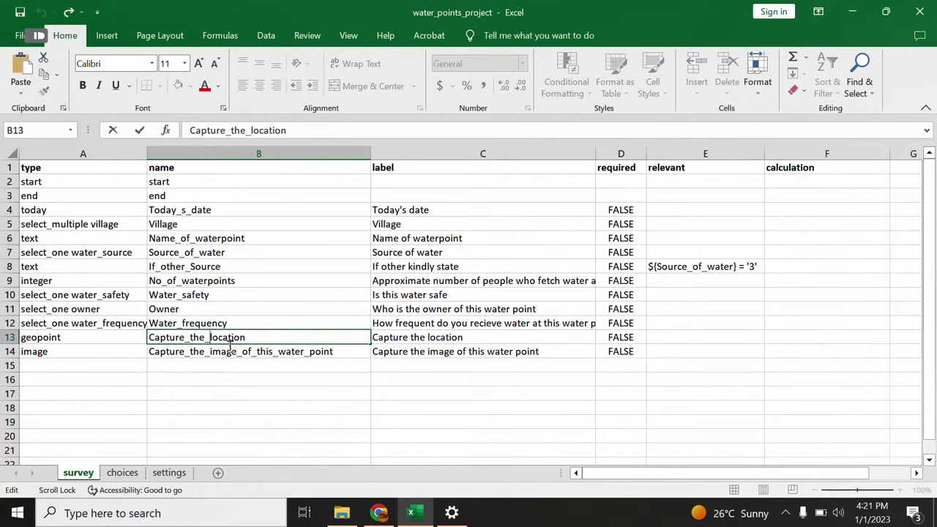
key("BackSpace")
key("BackSpace")
key("BackSpace")
key("BackSpace")
key("BackSpace")
key("BackSpace")
key("BackSpace")
key("BackSpace")
key("BackSpace")
key("BackSpace")
key("BackSpace")
key("BackSpace")
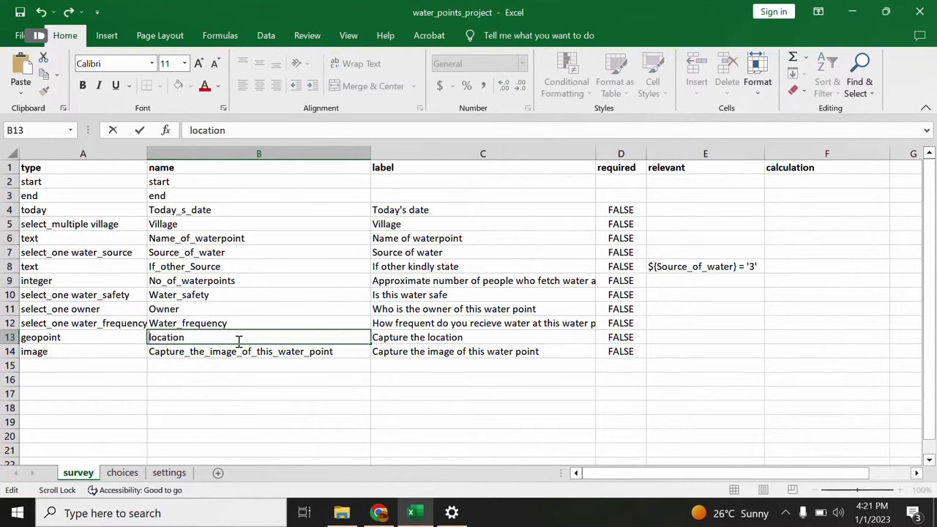
Replace the name of the image question in row 14 with image.
left_click(340, 352)
double_click(340, 351)
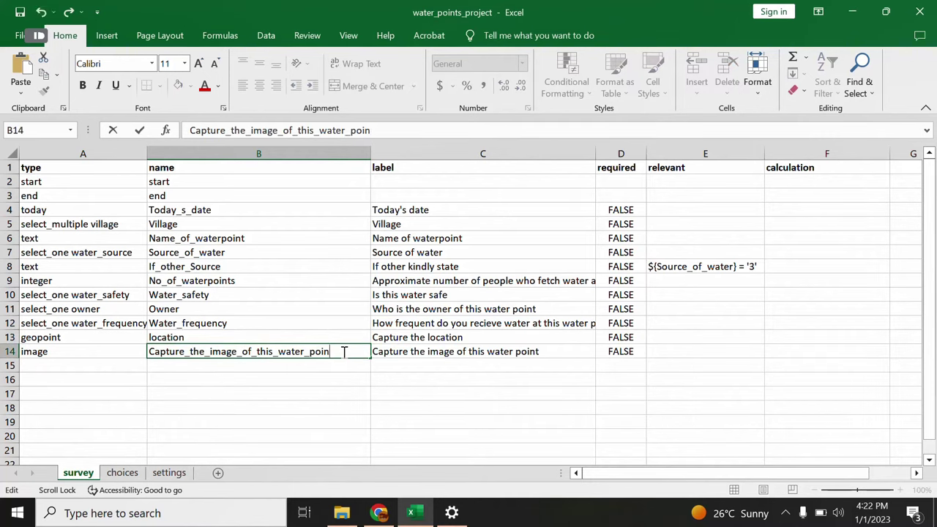
key("BackSpace")
key("BackSpace")
key("BackSpace")
key("BackSpace")
key("BackSpace")
key("BackSpace")
key("BackSpace")
key("BackSpace")
key("BackSpace")
key("BackSpace")
key("BackSpace")
key("BackSpace")
key("BackSpace")
key("BackSpace")
key("BackSpace")
key("BackSpace")
key("BackSpace")
key("BackSpace")
key("BackSpace")
key("BackSpace")
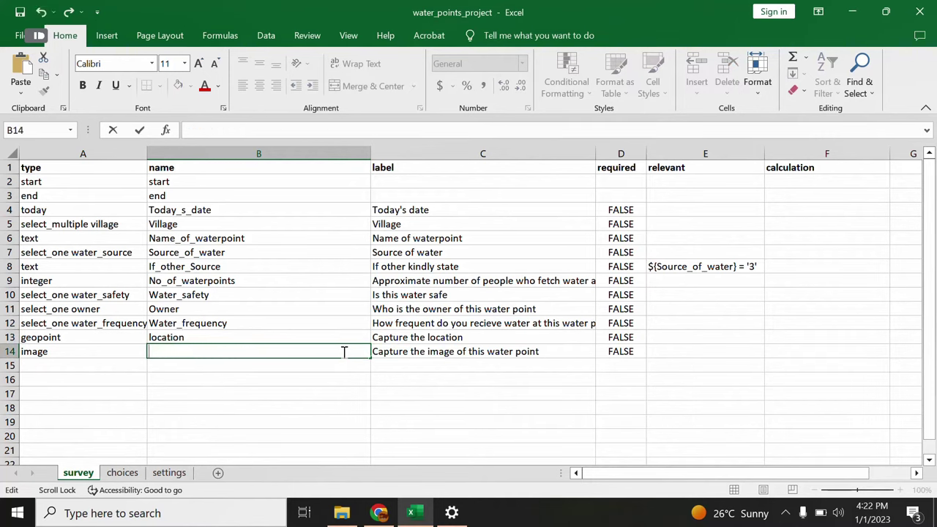
type("image")
left_click(256, 278)
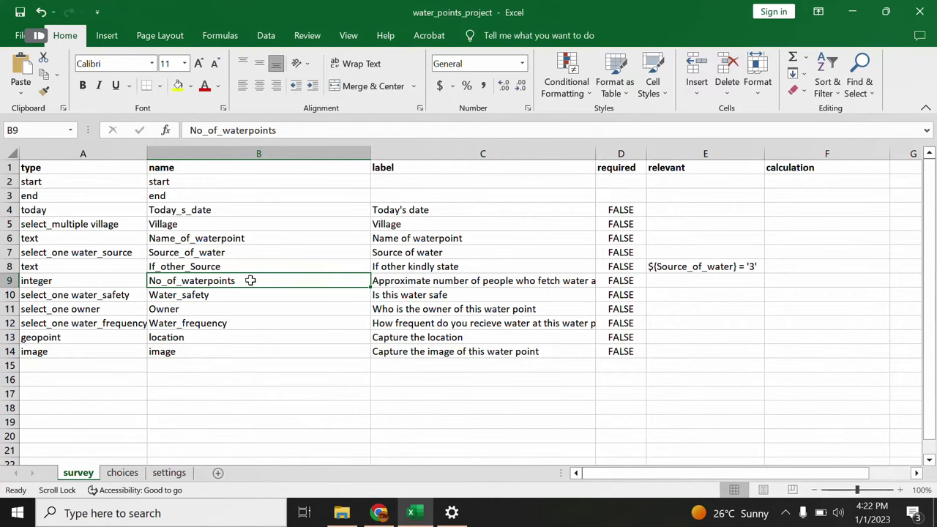
Check the survey sheet's names once more and look through the choices and settings sheets.
left_click(227, 268)
left_click(268, 228)
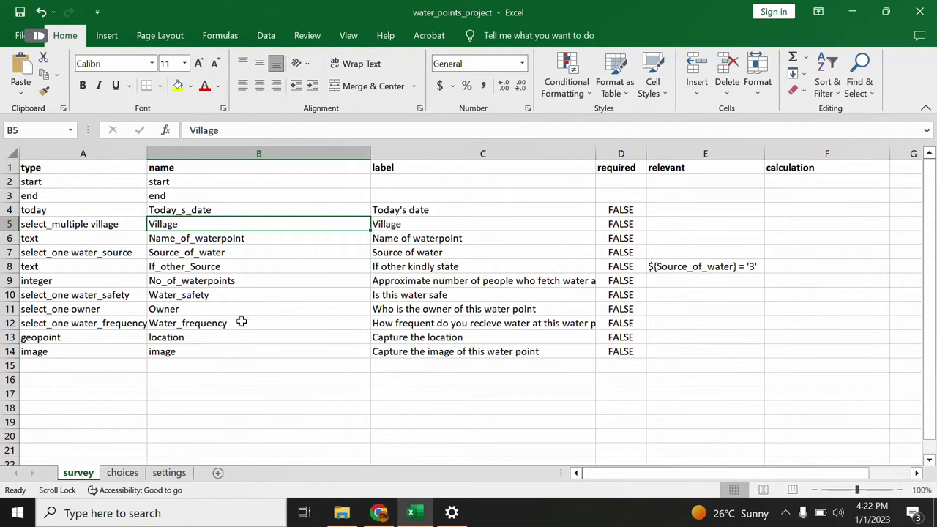
left_click(121, 473)
left_click(168, 473)
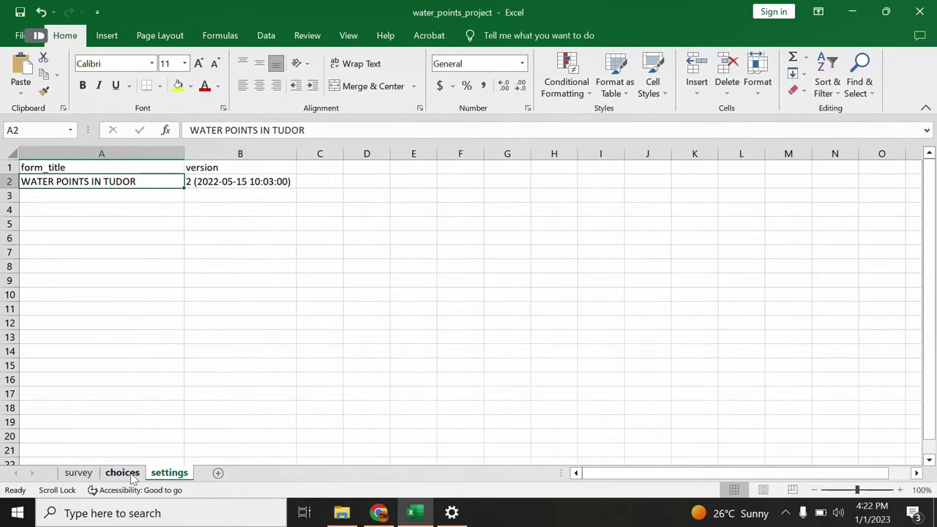
left_click(124, 473)
left_click(78, 473)
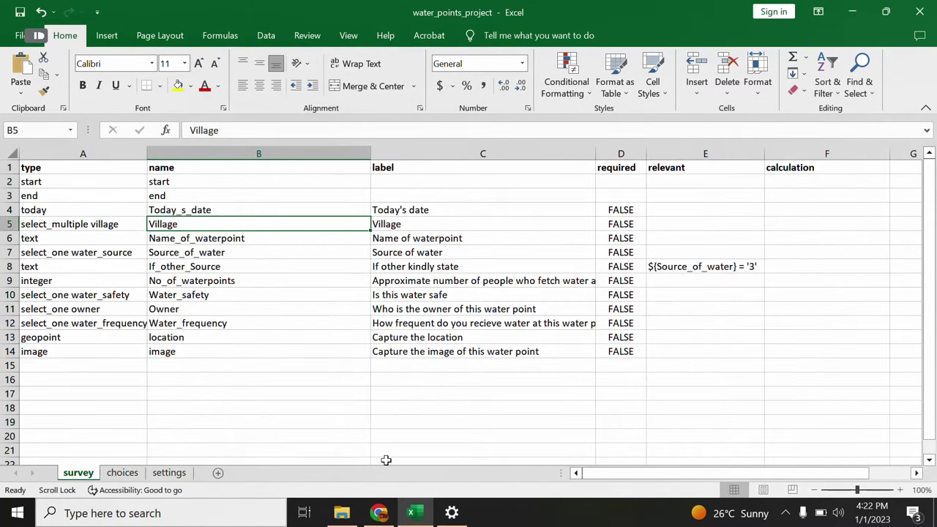
Switch to KoboToolbox in Chrome and upload the water_points_project workbook as the new project's XLSForm.
left_click(379, 512)
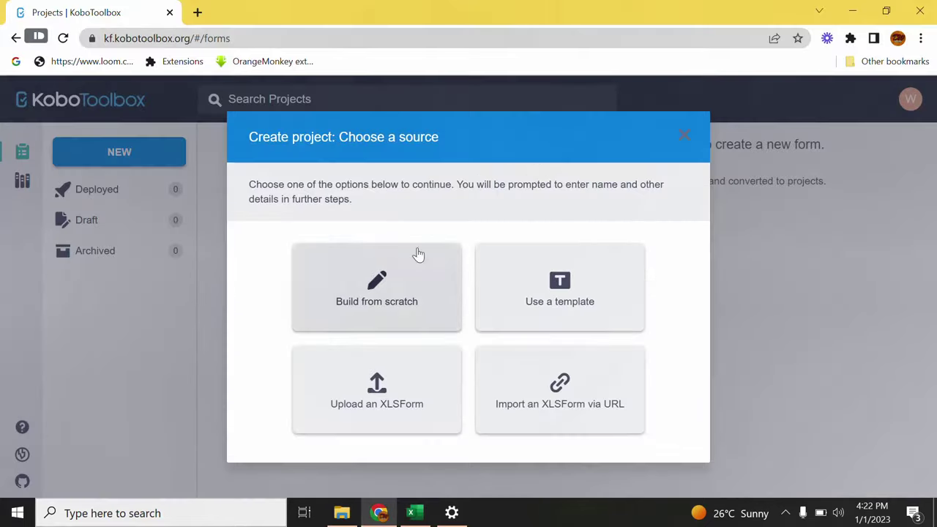
left_click(388, 412)
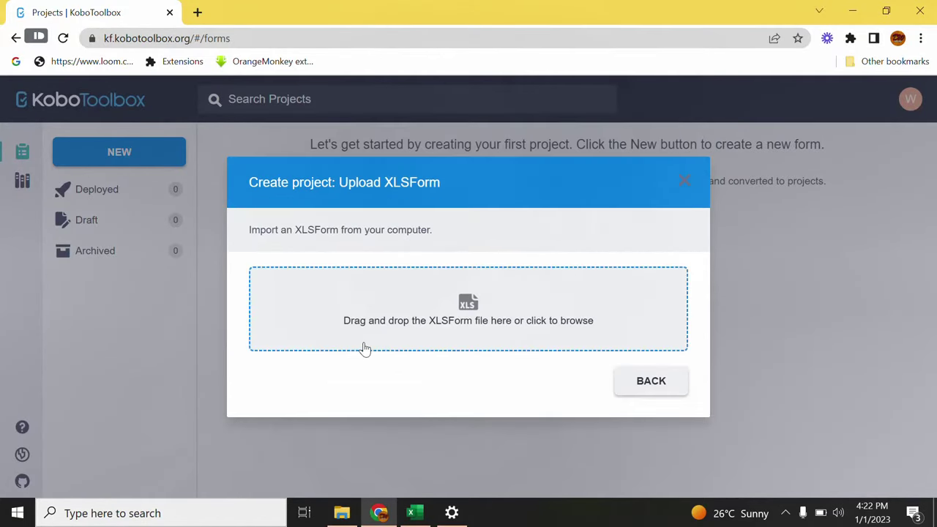
left_click(458, 322)
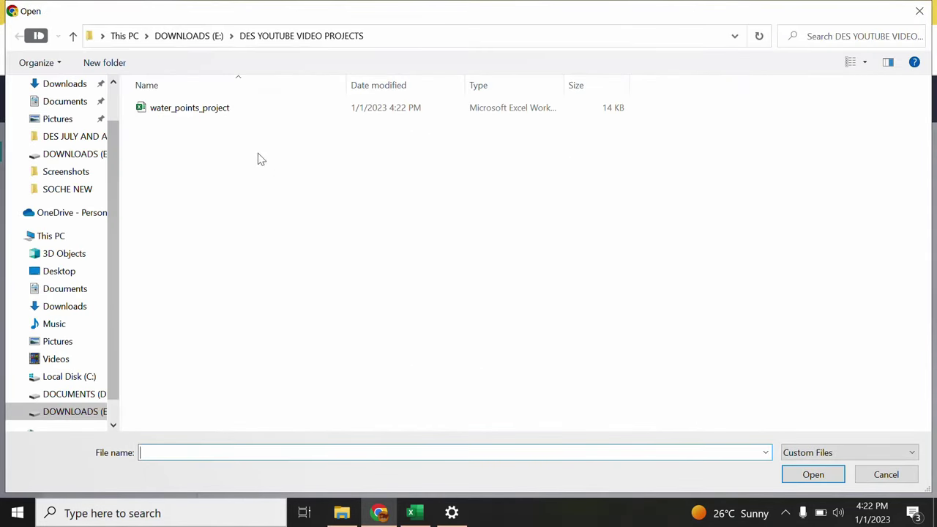
left_click(204, 112)
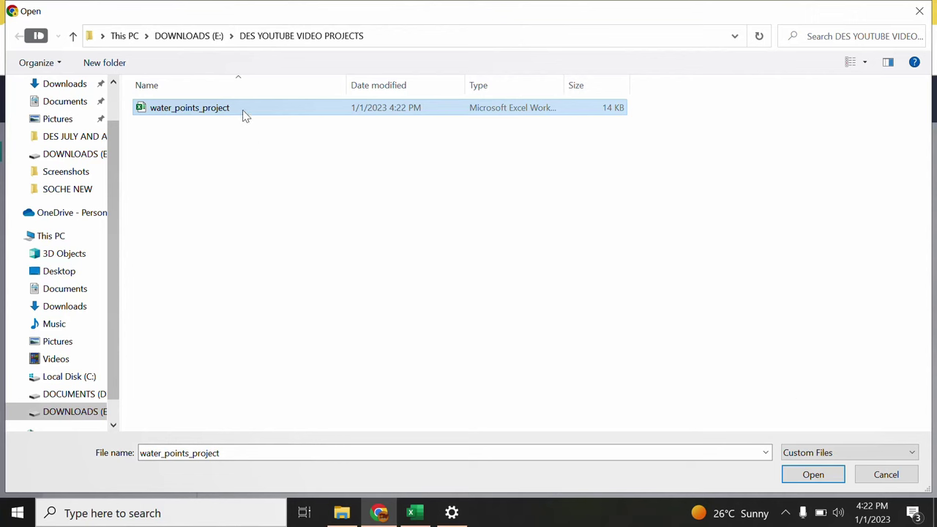
left_click(813, 474)
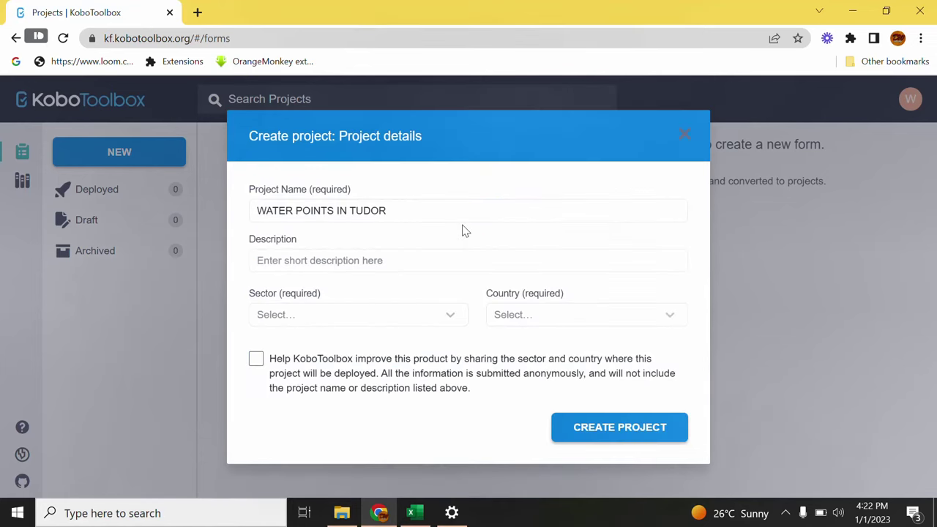
Keep the project name WATER POINTS IN TUDOR and enter "waterpoints in Tudor" as the project description.
left_click(352, 212)
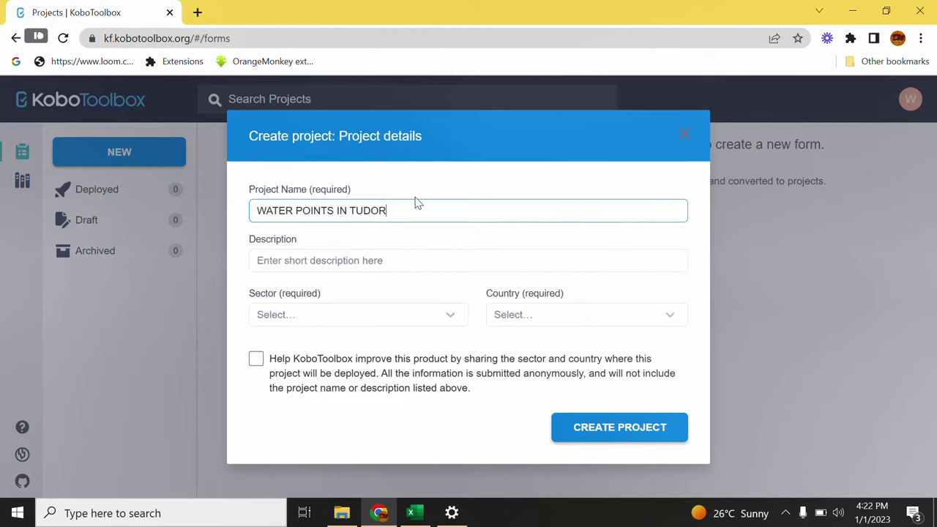
left_click(336, 265)
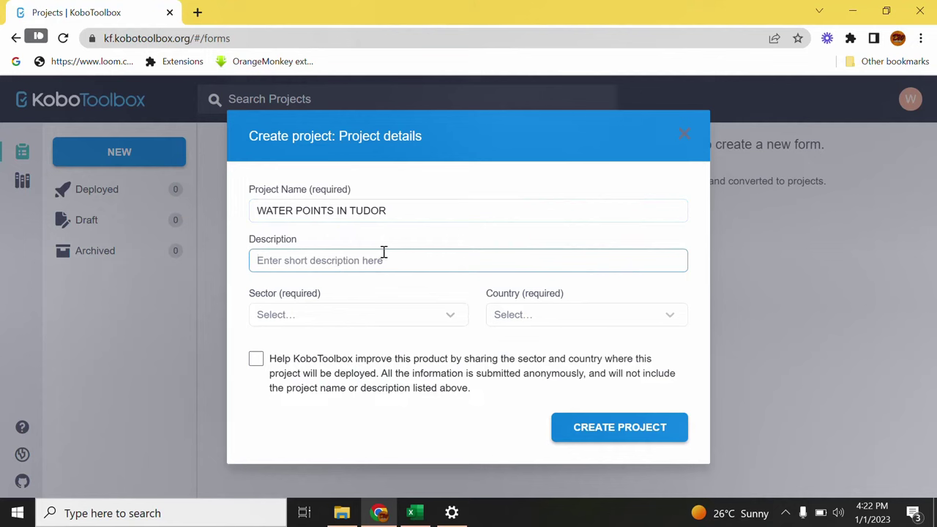
type("waterpoints in Tudor")
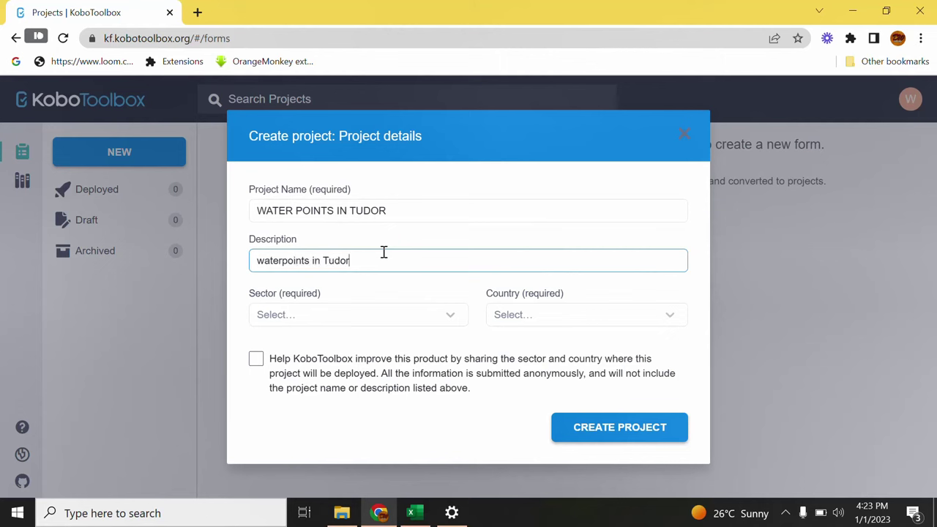
Set the sector to Health Services / Public Health and the country to Kenya, agree to share them anonymously, and create the project.
left_click(321, 323)
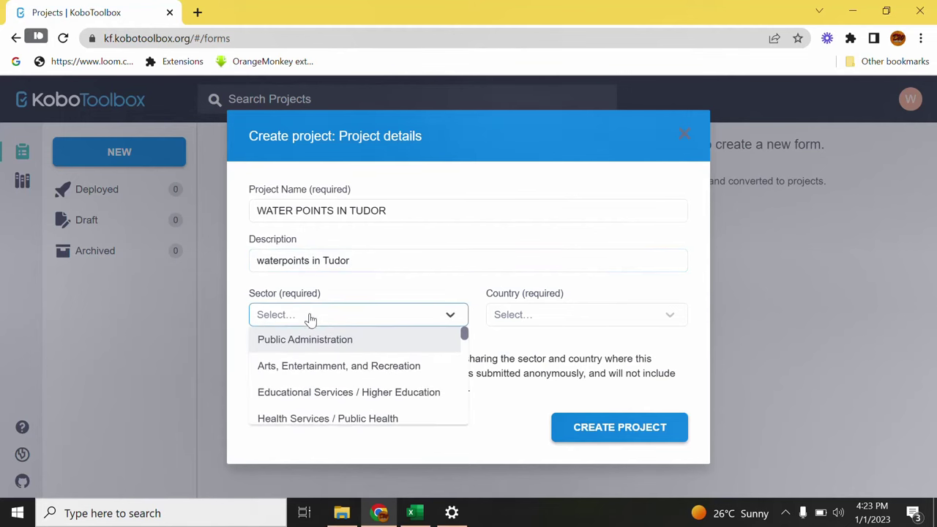
left_click(316, 419)
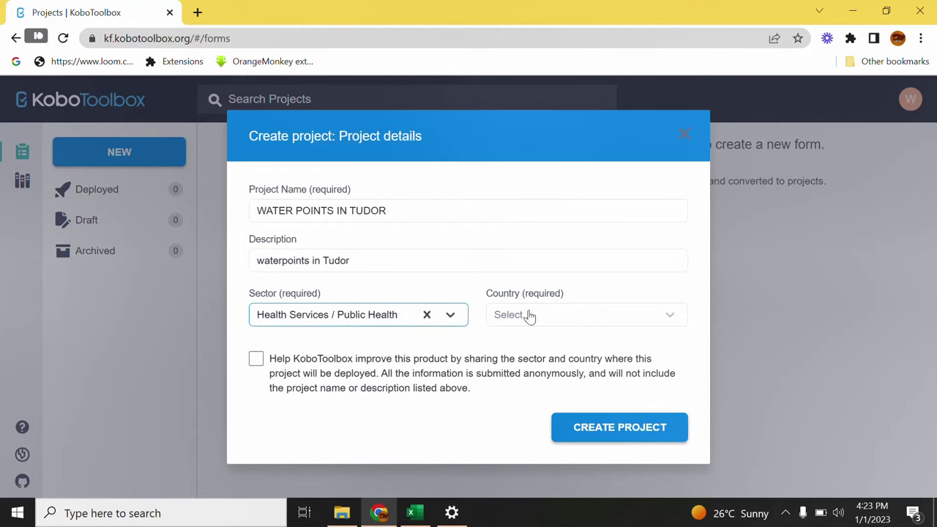
left_click(529, 316)
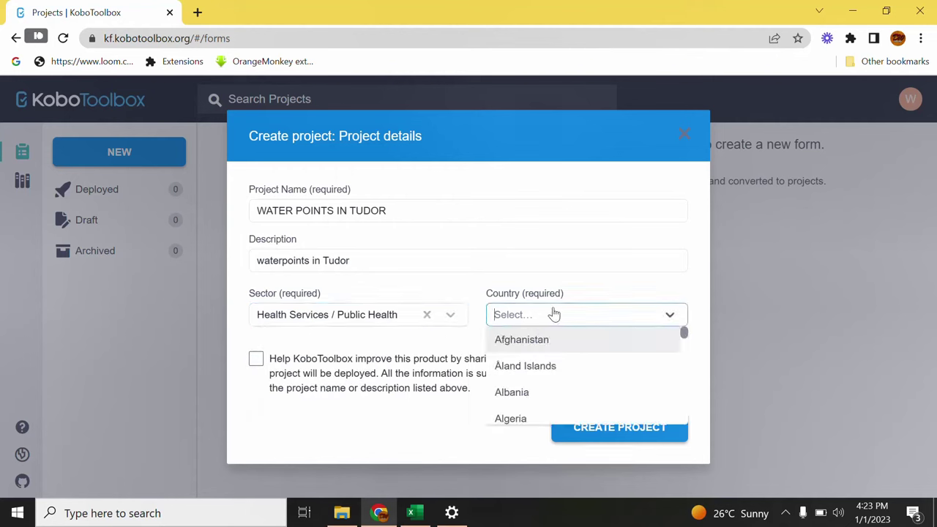
type("Kenya")
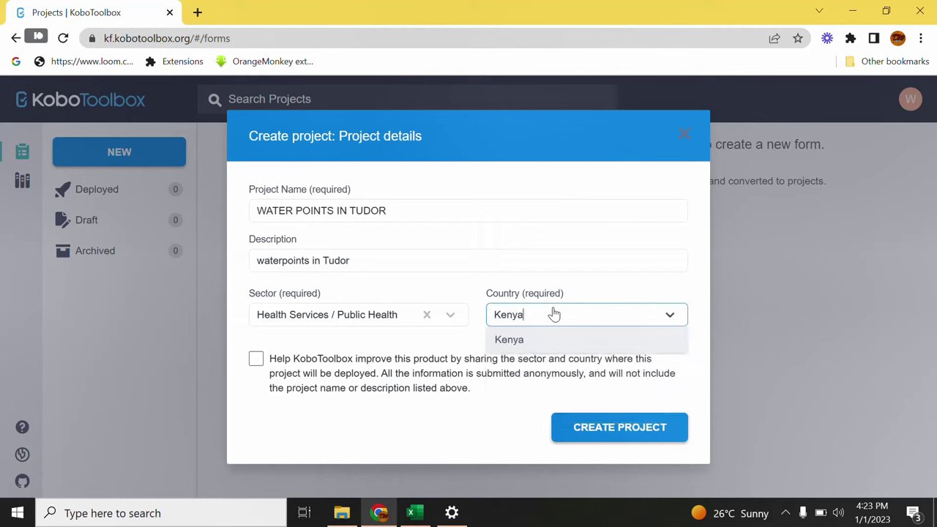
left_click(525, 350)
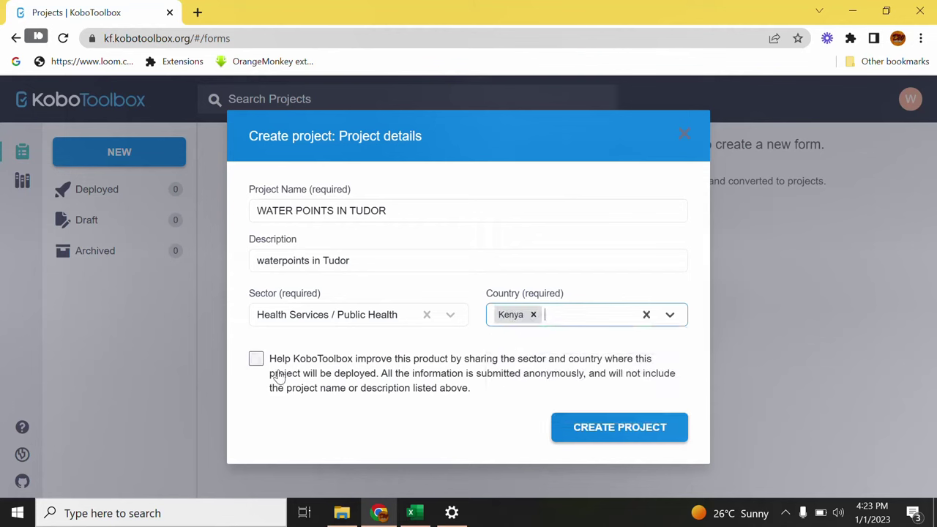
left_click(256, 359)
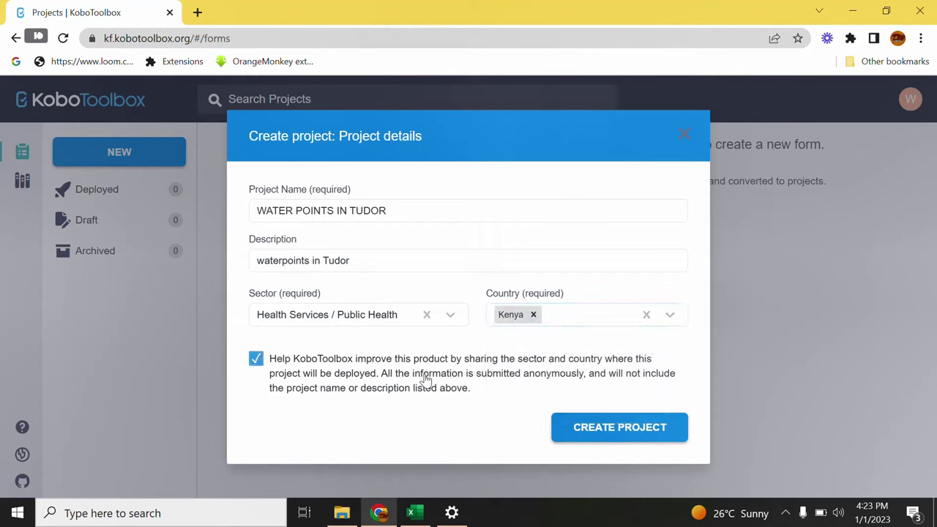
left_click(595, 427)
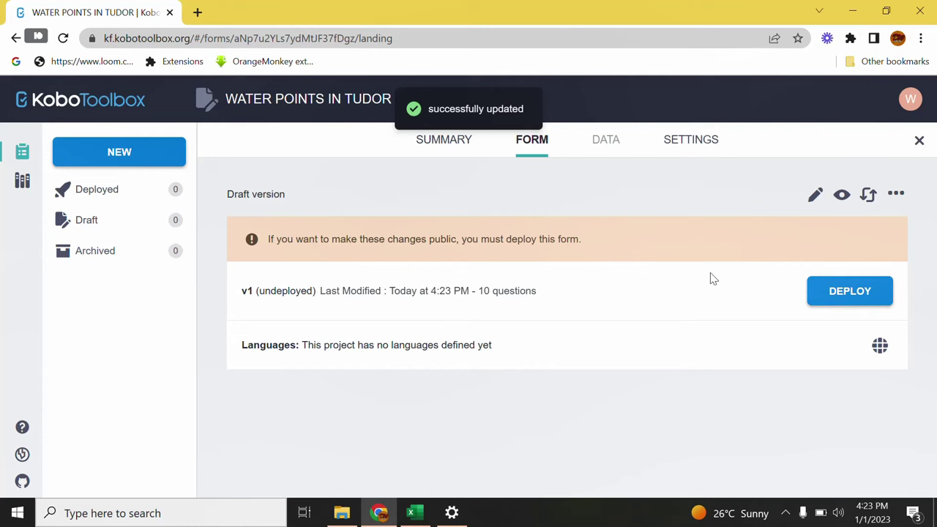
Open the form preview and test multiple selection in the Village question, leaving Manyimbo and Kaachonjo ticked.
left_click(842, 198)
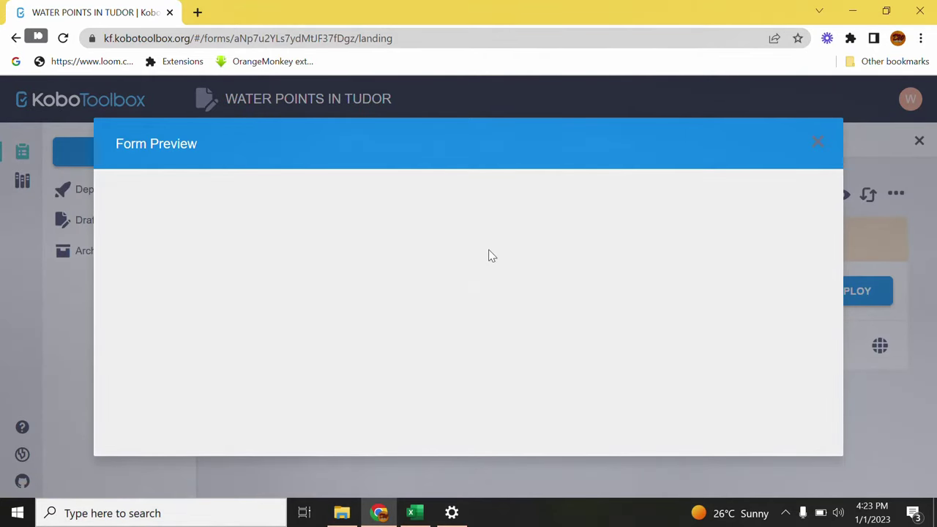
scroll(464, 305, "down", 2)
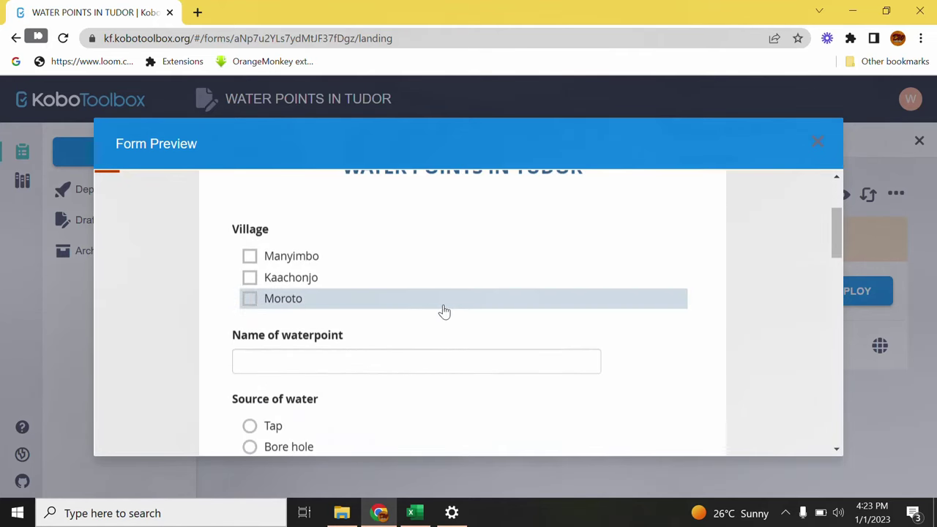
scroll(269, 242, "up", 1)
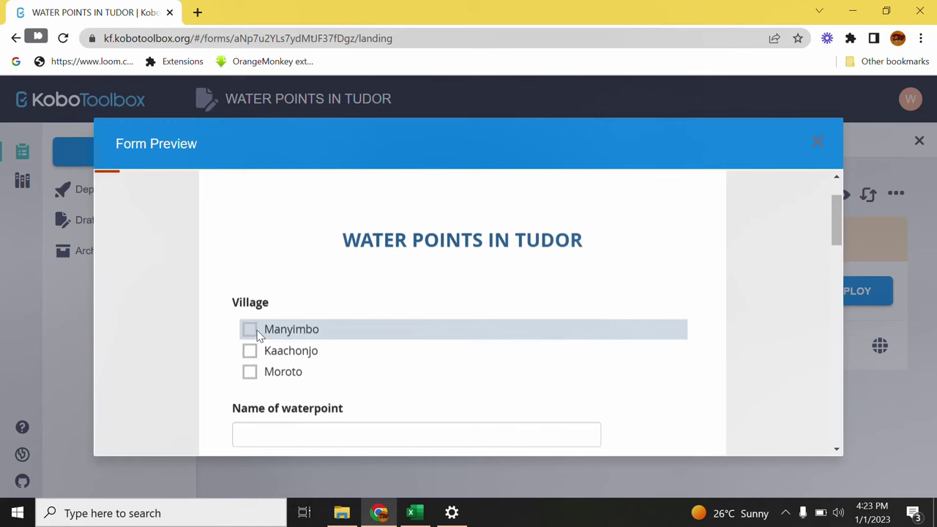
scroll(312, 311, "down", 1)
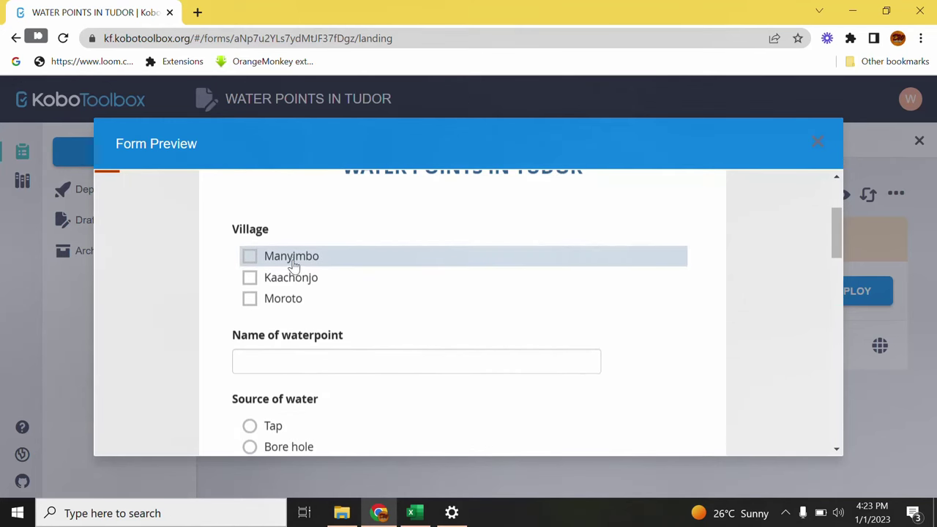
left_click(252, 258)
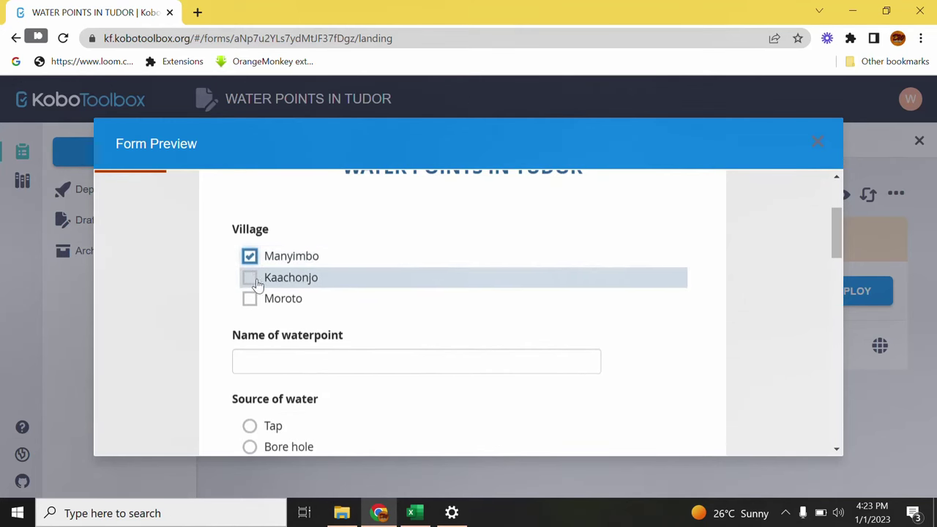
left_click(252, 279)
left_click(250, 299)
left_click(252, 278)
left_click(252, 267)
left_click(251, 278)
left_click(250, 297)
left_click(252, 279)
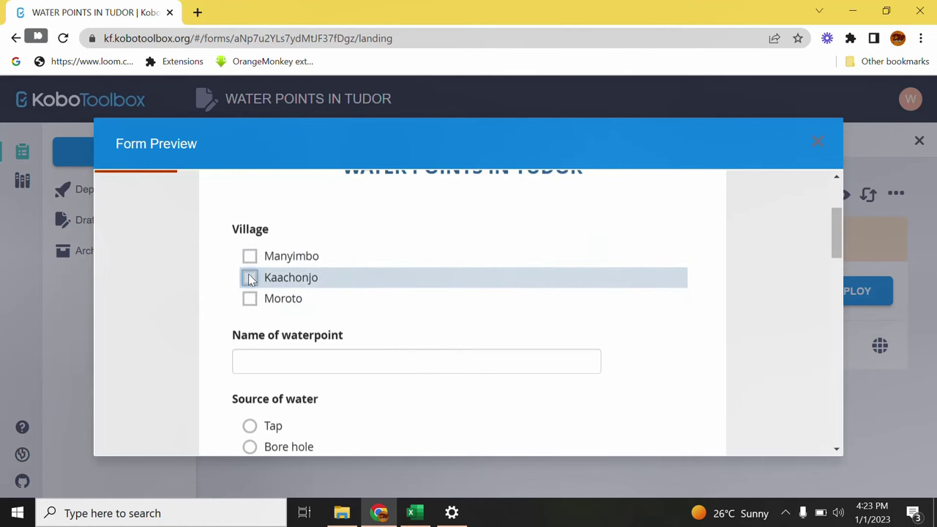
left_click(250, 257)
left_click(250, 277)
left_click(251, 298)
left_click(252, 279)
left_click(250, 257)
left_click(250, 278)
left_click(250, 299)
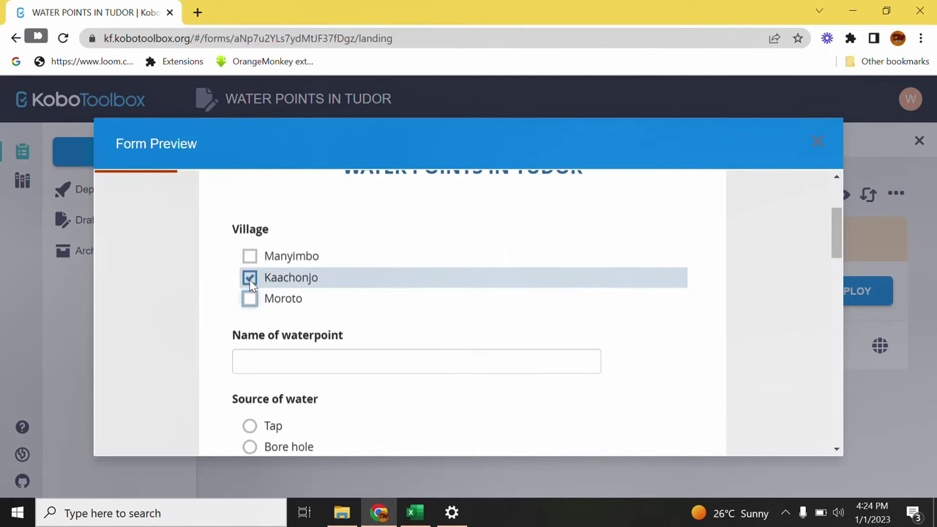
left_click(251, 279)
left_click(250, 256)
left_click(251, 279)
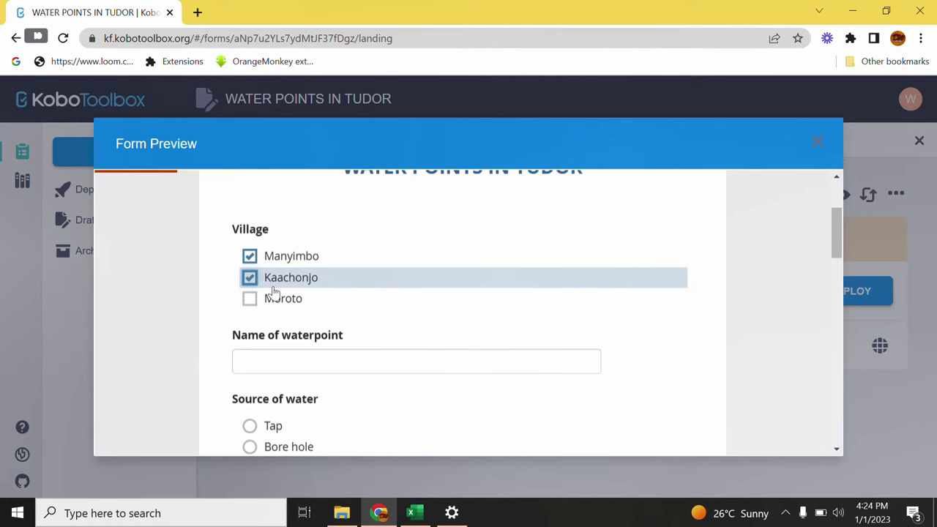
Test the single-choice Source of water question by switching between Tap, Bore hole and Other, ending on Other to check its follow-up question.
scroll(290, 319, "down", 3)
scroll(292, 322, "up", 1)
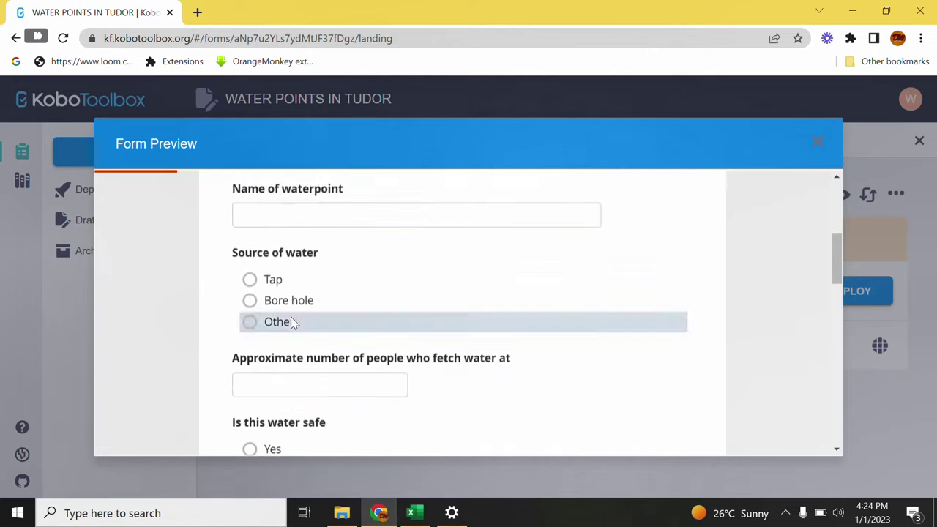
scroll(293, 308, "up", 3)
scroll(246, 323, "down", 3)
left_click(250, 279)
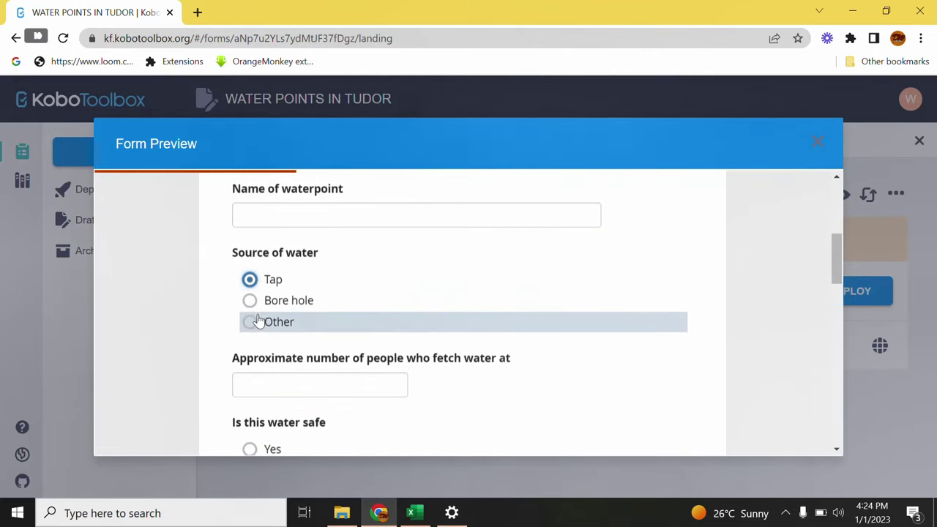
left_click(252, 300)
left_click(251, 322)
left_click(251, 300)
left_click(250, 278)
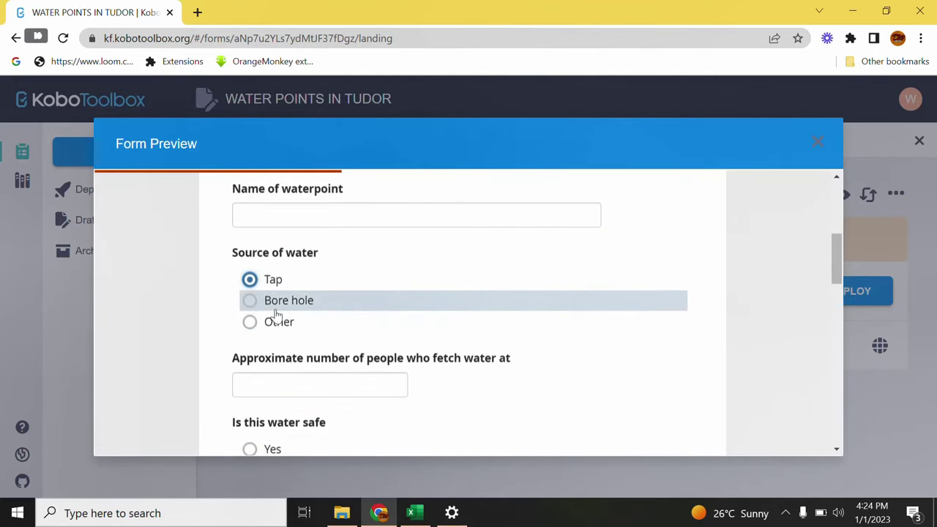
left_click(267, 323)
scroll(293, 322, "down", 1)
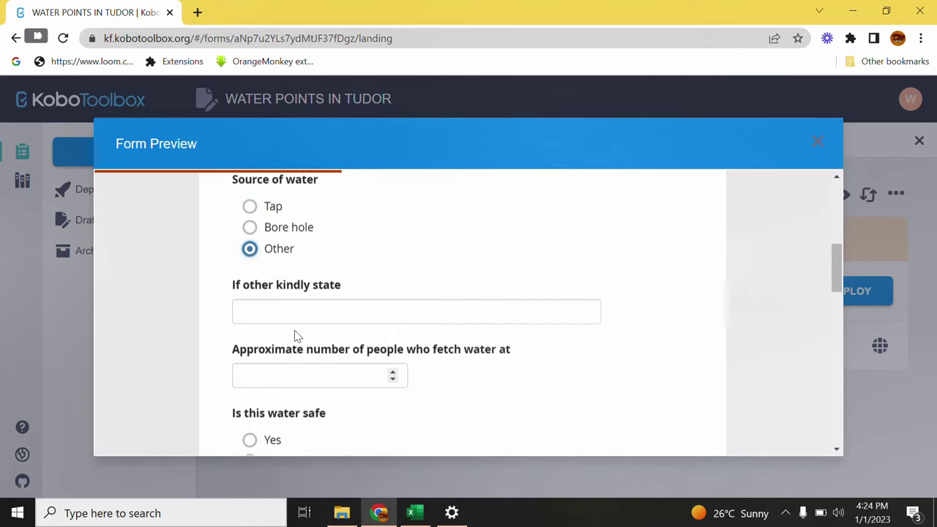
Look through the remaining preview questions, from the number of people fetching water to the location and image questions.
scroll(297, 336, "down", 1)
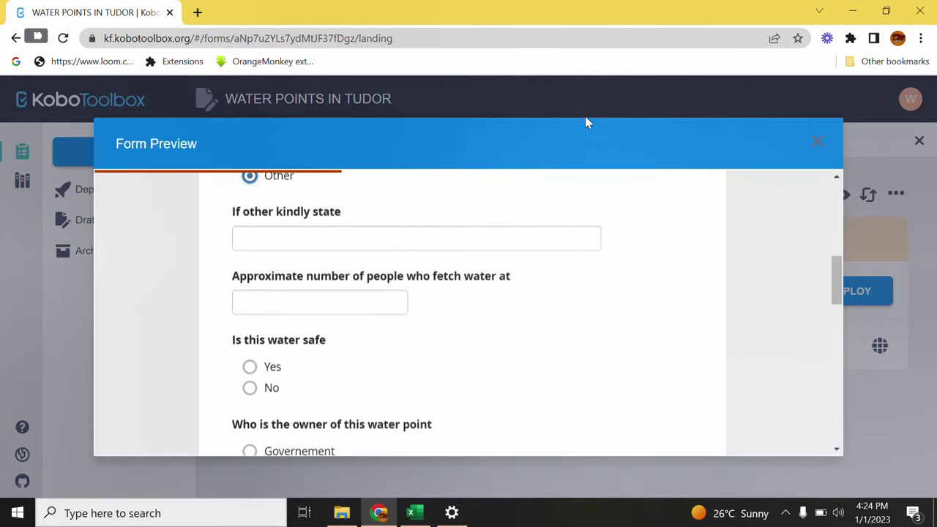
scroll(337, 362, "down", 6)
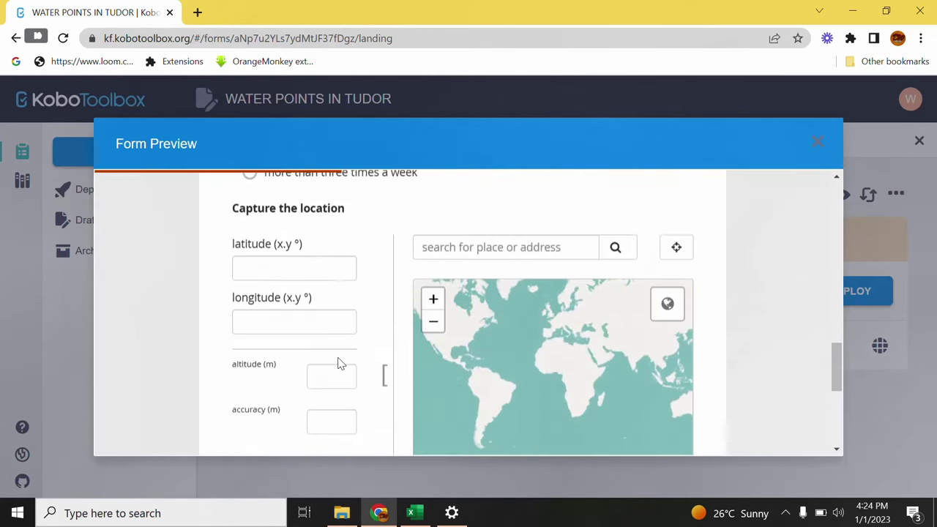
scroll(366, 298, "up", 2)
scroll(507, 297, "down", 3)
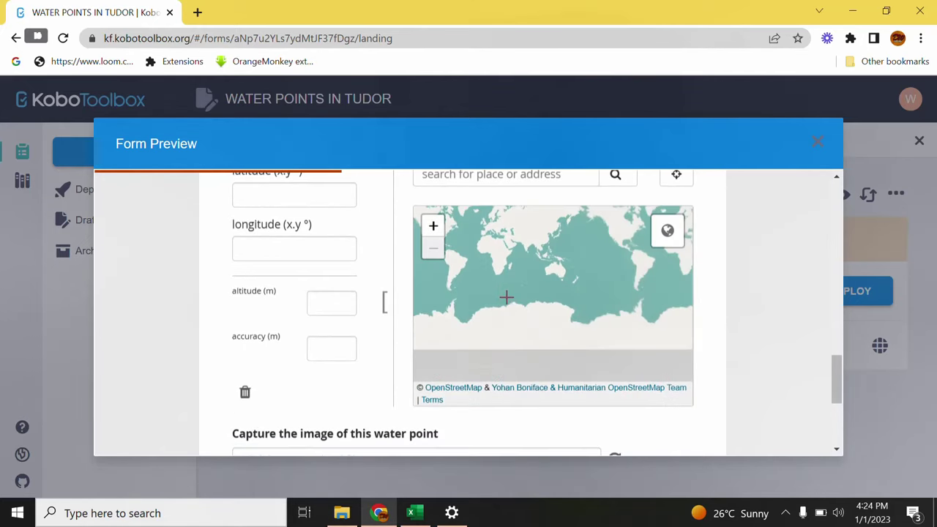
scroll(498, 296, "up", 1)
scroll(314, 253, "up", 2)
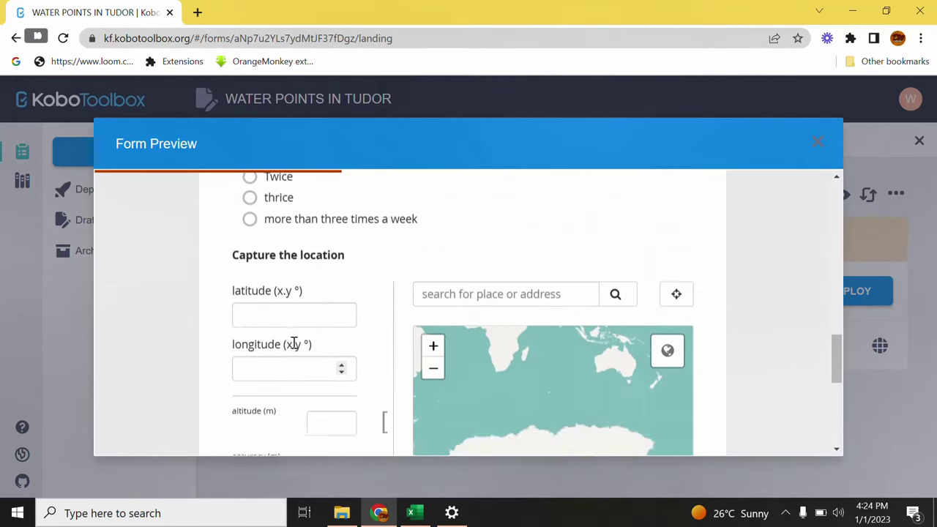
scroll(364, 293, "down", 3)
scroll(340, 316, "up", 4)
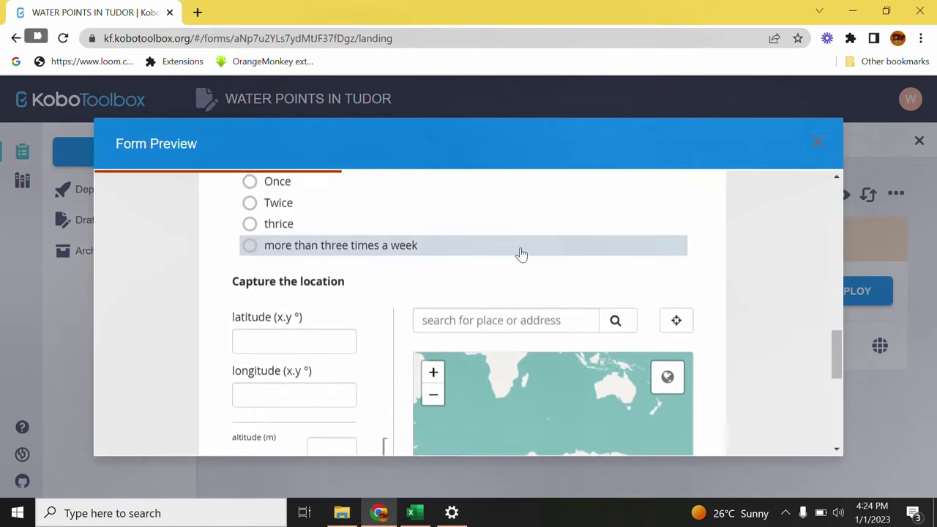
Try to detect the current position in the Capture the location question, and close the form preview.
left_click(677, 394)
scroll(679, 394, "down", 1)
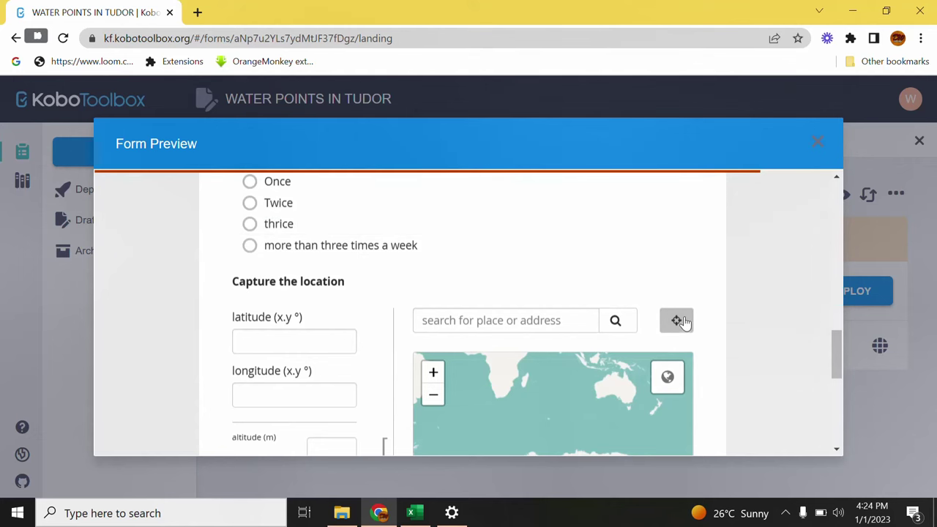
left_click(786, 513)
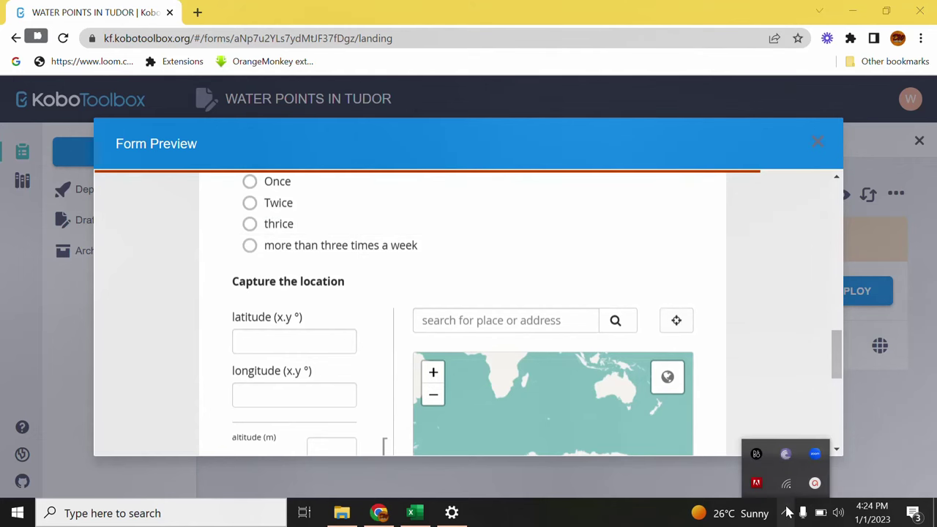
left_click(397, 259)
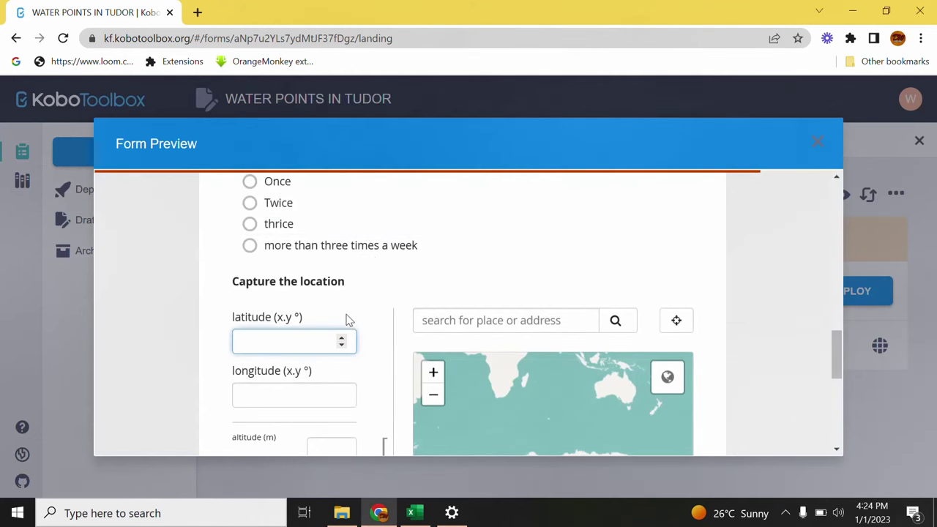
scroll(439, 265, "down", 1)
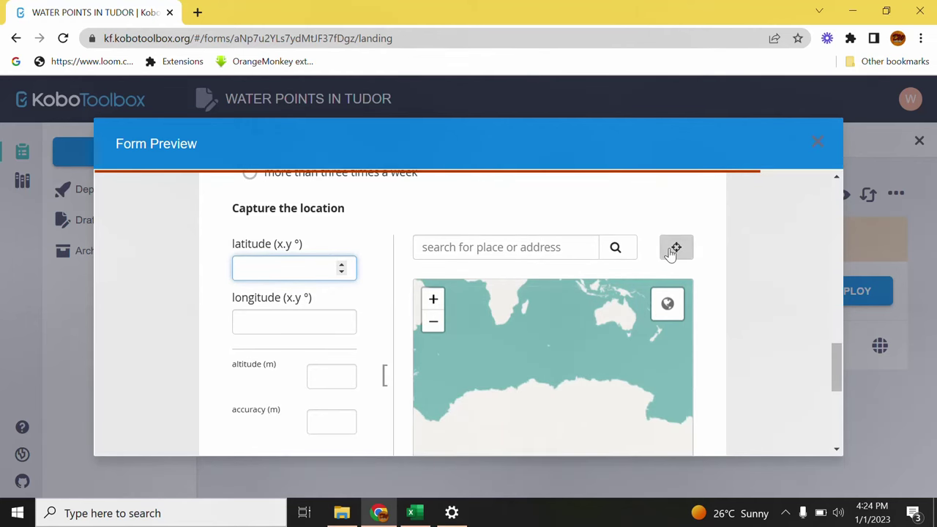
left_click(675, 249)
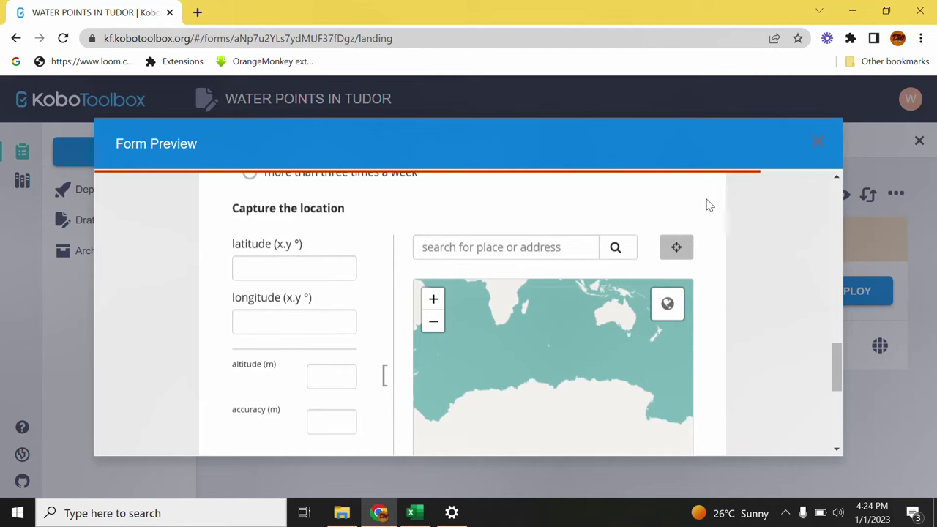
left_click(815, 141)
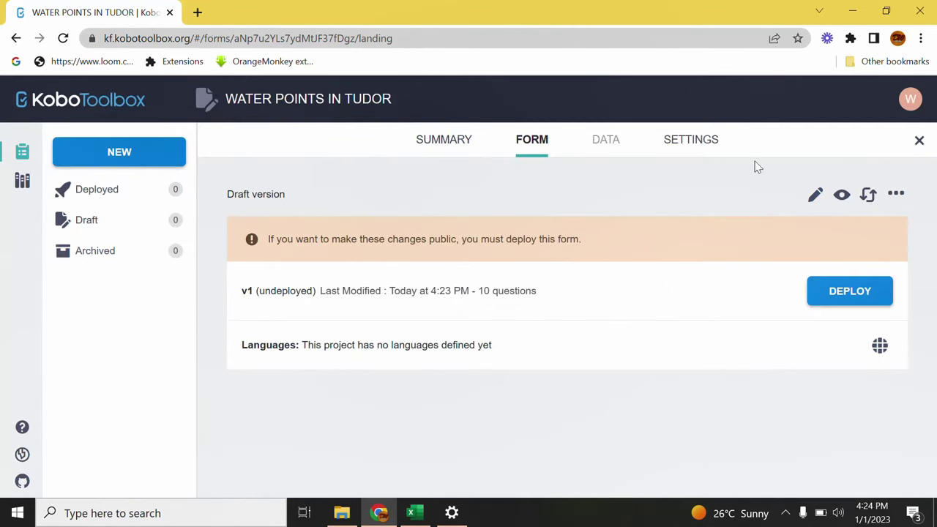